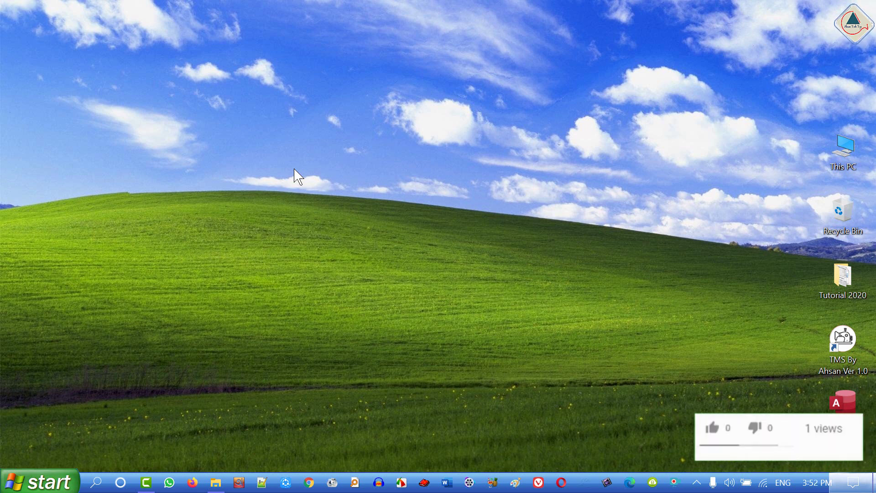
# Launch PowerPoint from the Windows taskbar search by typing 'p'
pyautogui.click(96, 480)
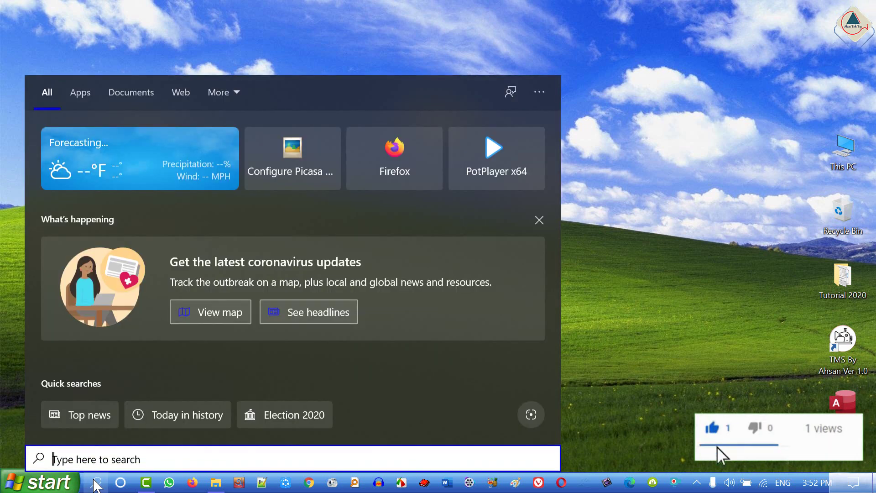
pyautogui.write('p')
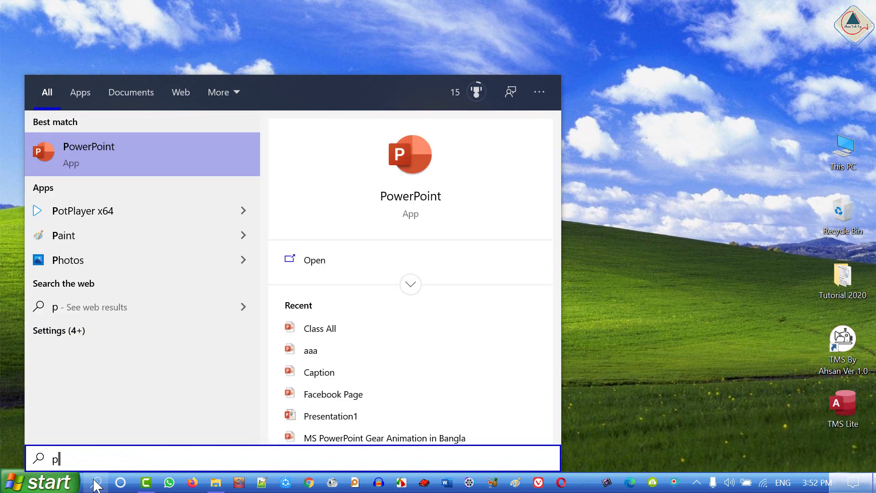
pyautogui.press('Return')
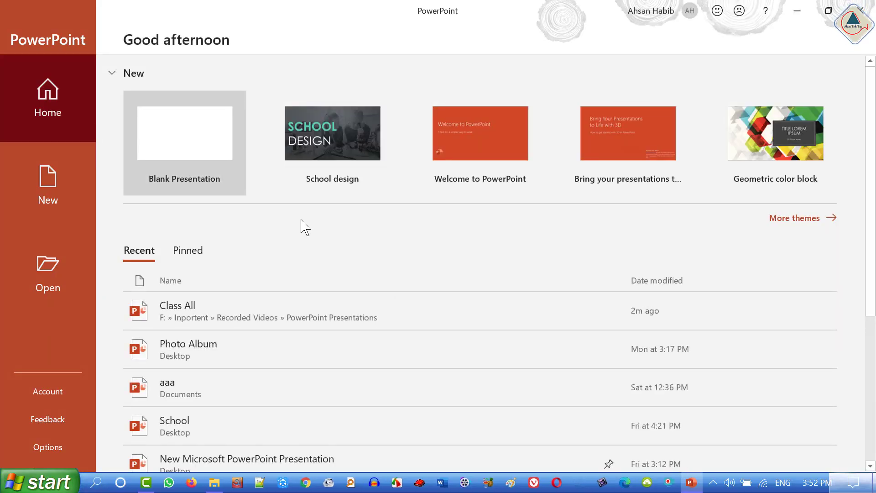
# Choose the Blank Presentation tile to start Presentation1
pyautogui.click(189, 149)
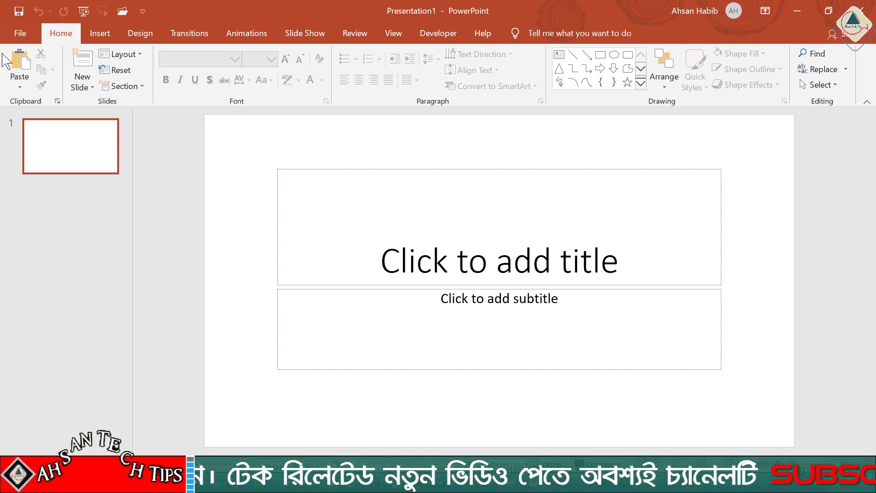
pyautogui.click(10, 33)
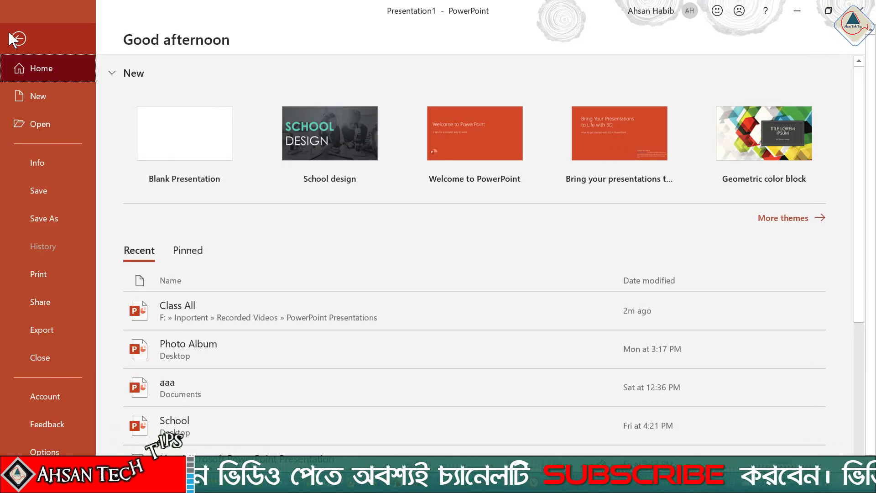
pyautogui.click(42, 190)
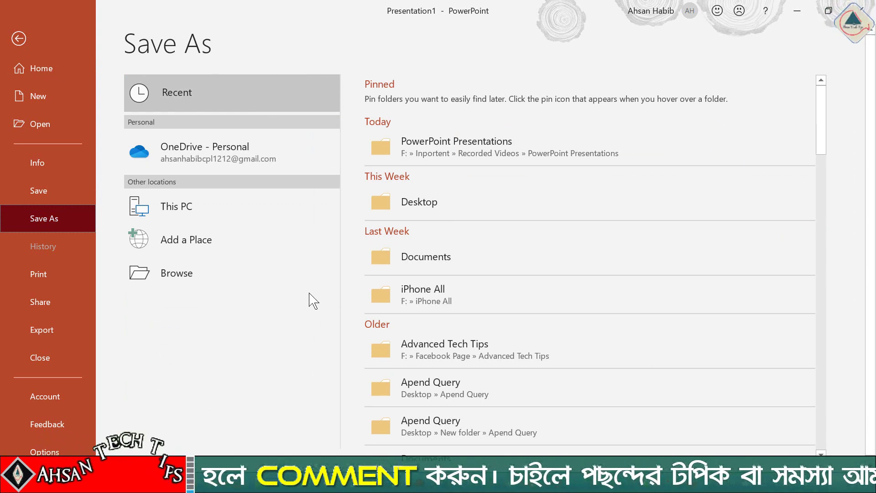
pyautogui.click(18, 38)
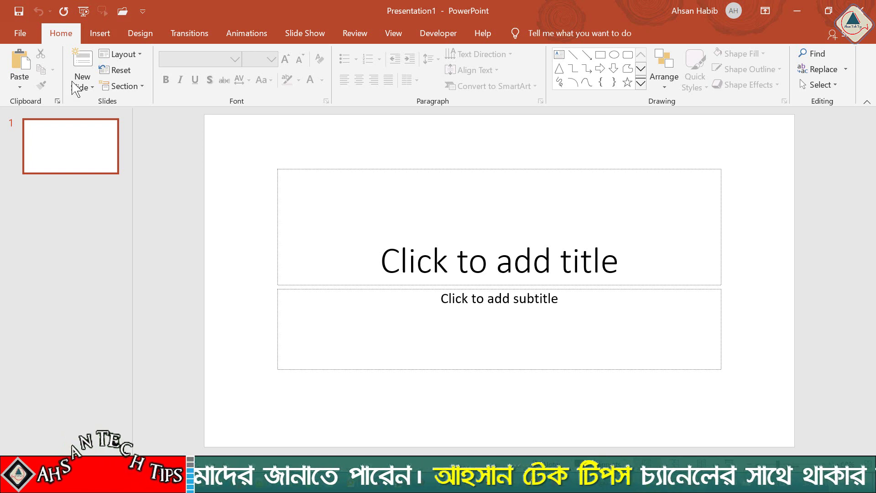
# In the save prompt, rename the file to 'ahsan' and keep the .pptx format
pyautogui.click(19, 11)
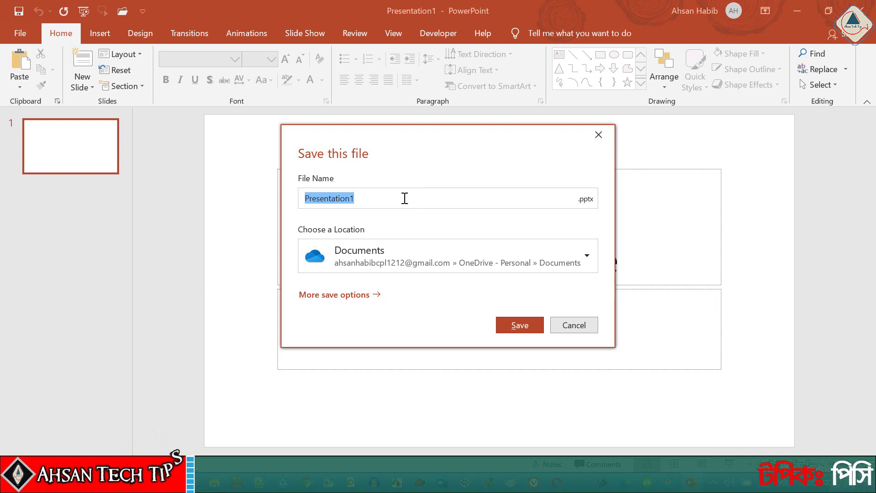
pyautogui.moveTo(405, 198); pyautogui.dragTo(264, 197)
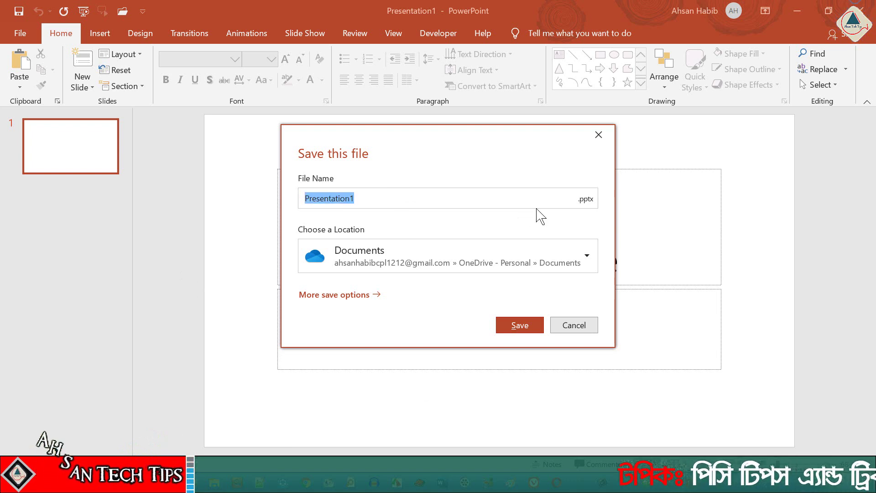
pyautogui.write('ahsan')
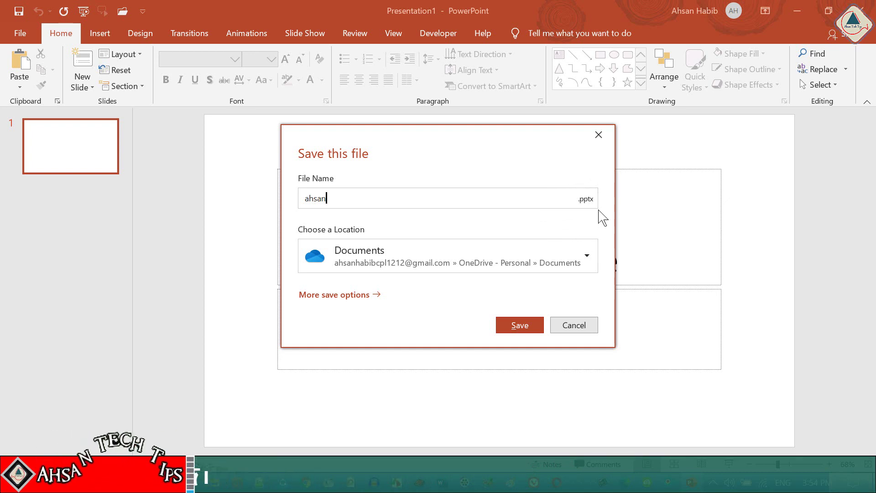
pyautogui.click(589, 200)
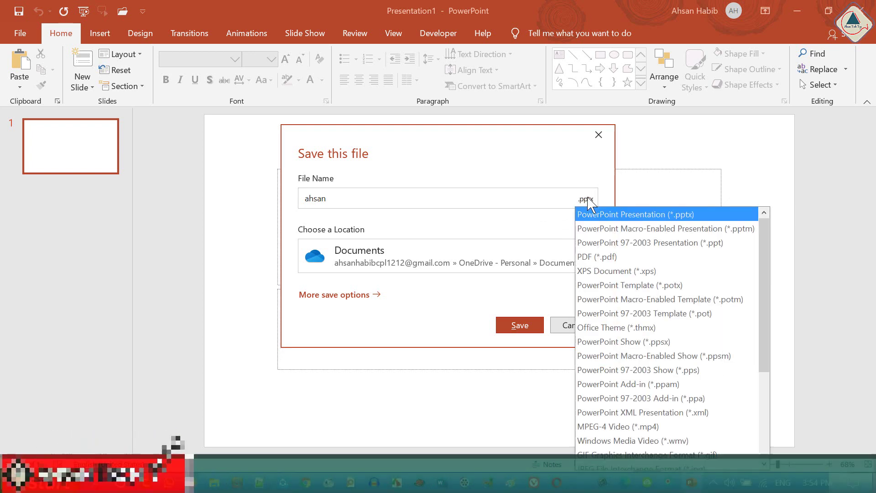
pyautogui.scroll(-3, 694, 375)
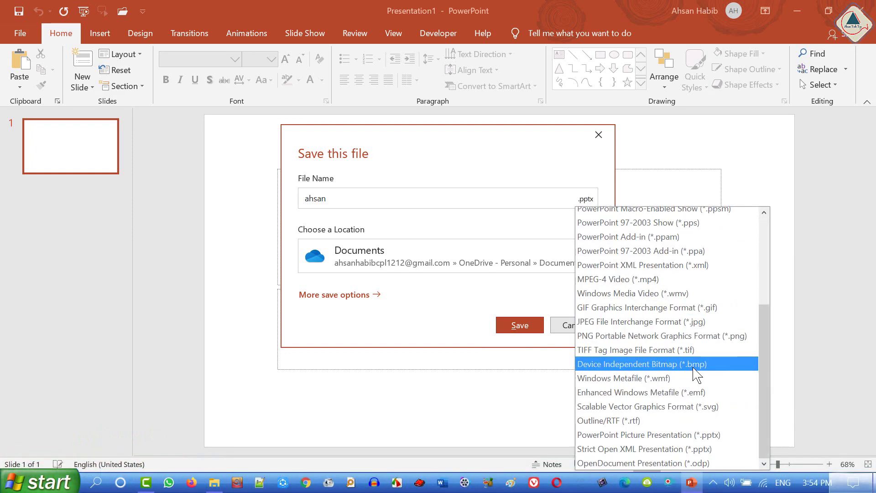
pyautogui.scroll(2, 698, 374)
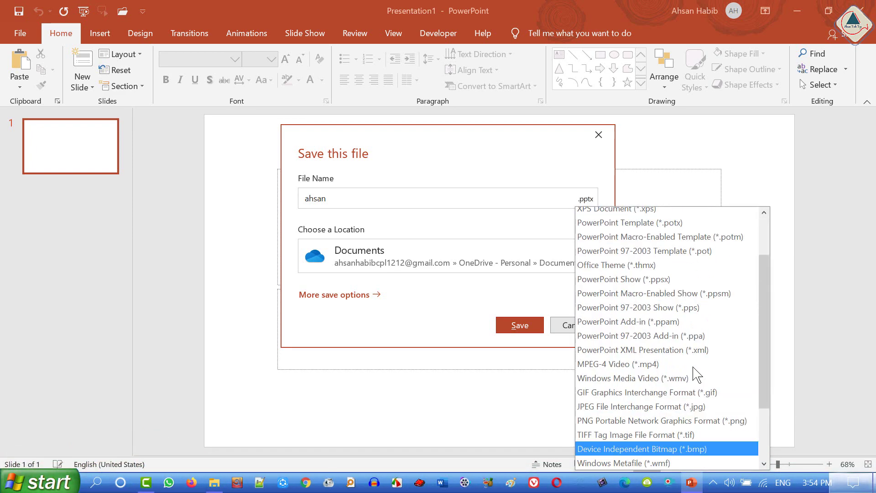
pyautogui.scroll(2, 689, 366)
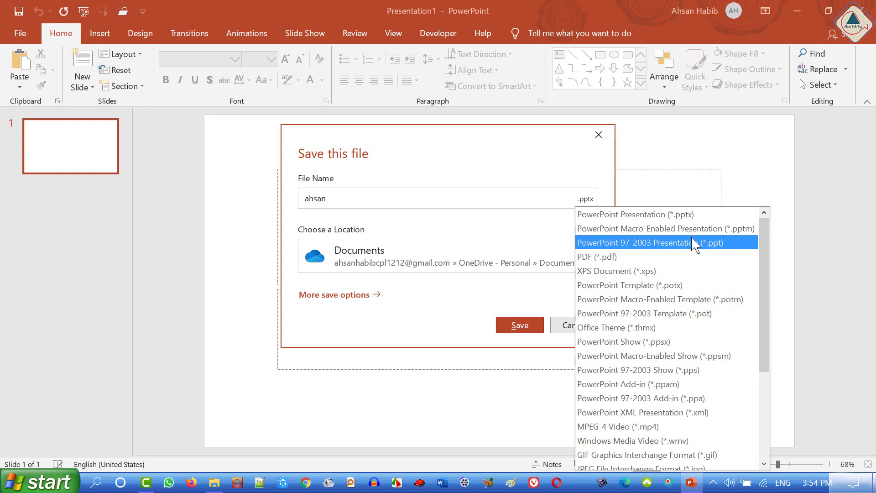
pyautogui.click(537, 141)
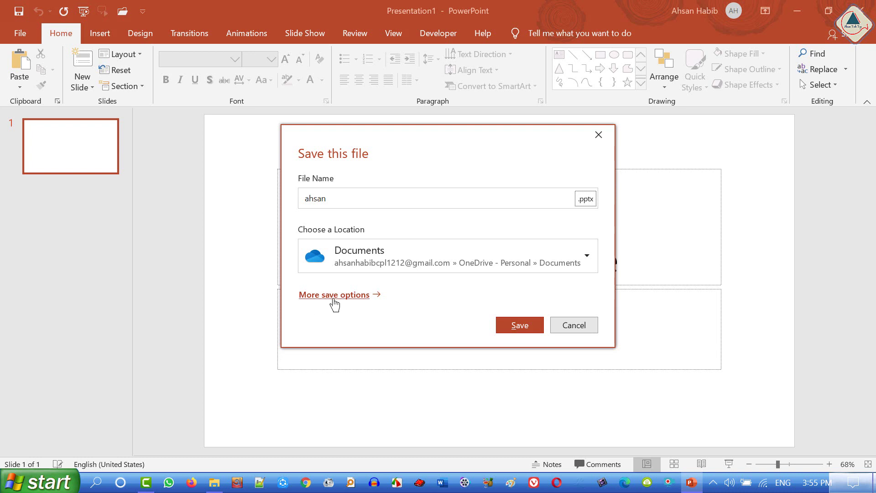
# In the full Save As dialog, name the file hsannsns, target Desktop, keep PowerPoint Presentation type
pyautogui.click(370, 296)
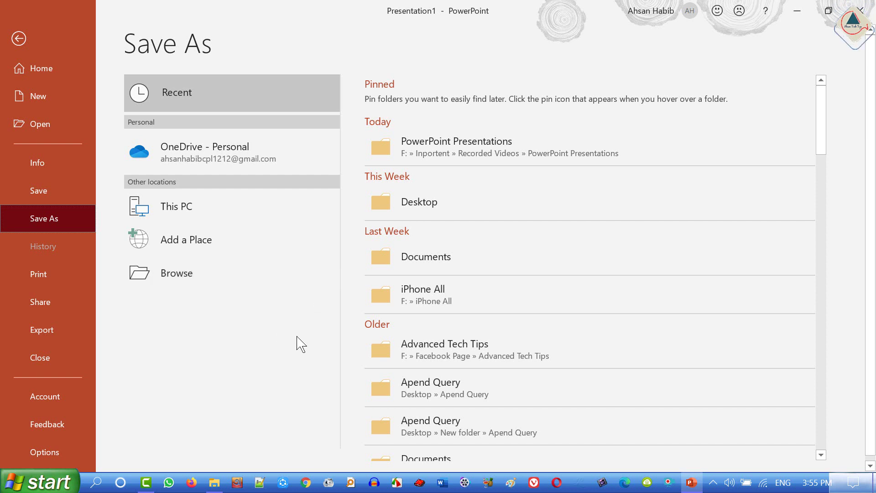
pyautogui.click(190, 283)
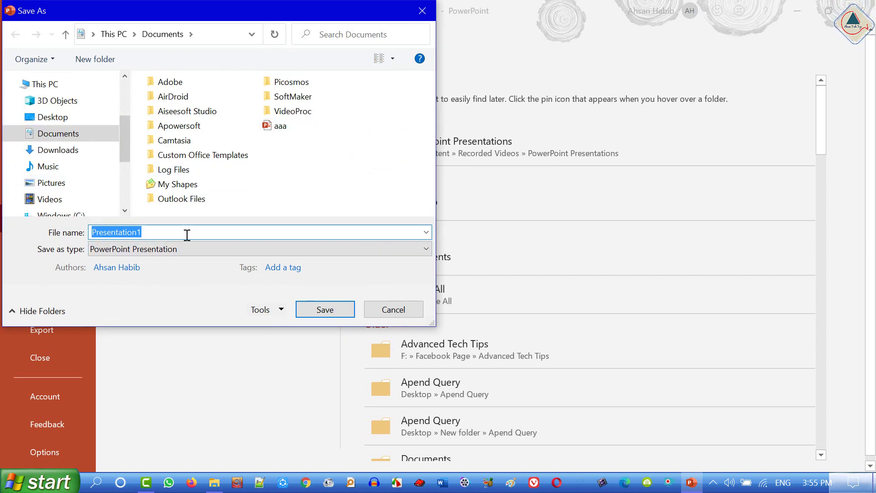
pyautogui.write('hsannsns')
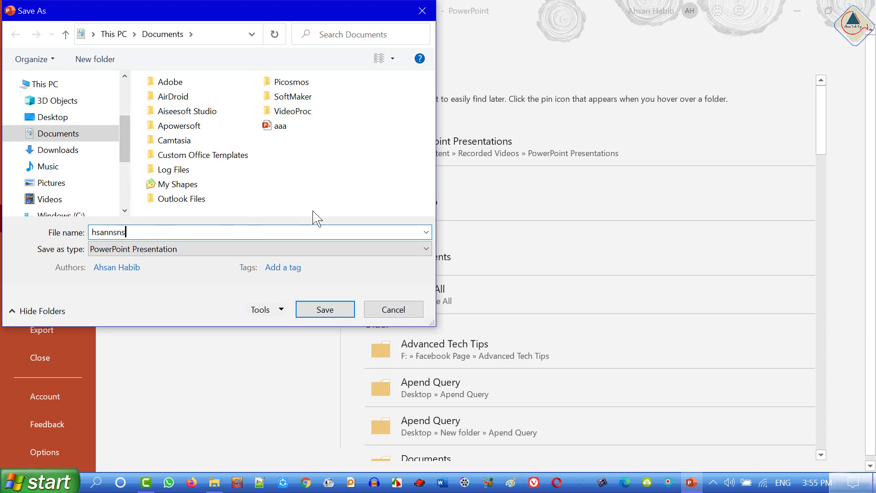
pyautogui.click(66, 121)
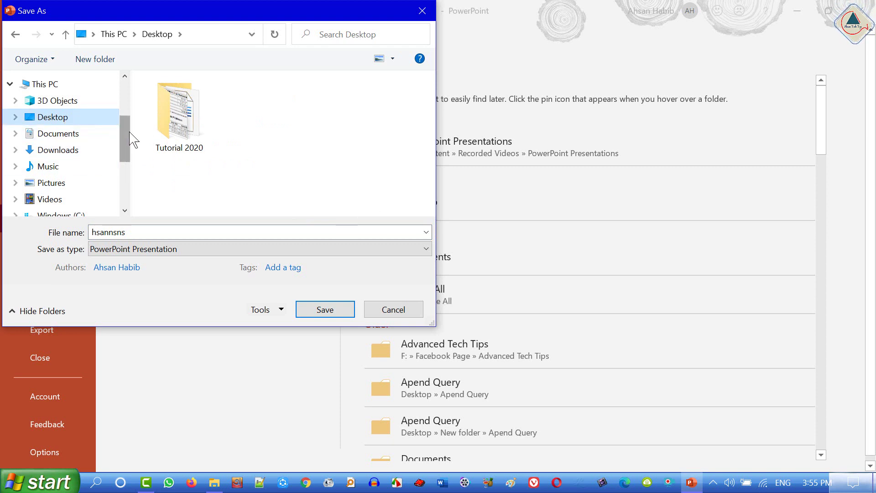
pyautogui.scroll(-2, 127, 137)
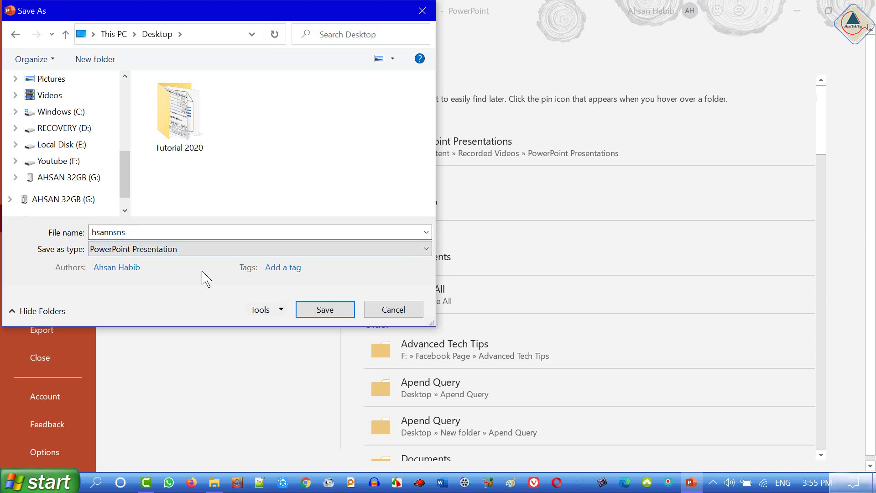
pyautogui.click(426, 250)
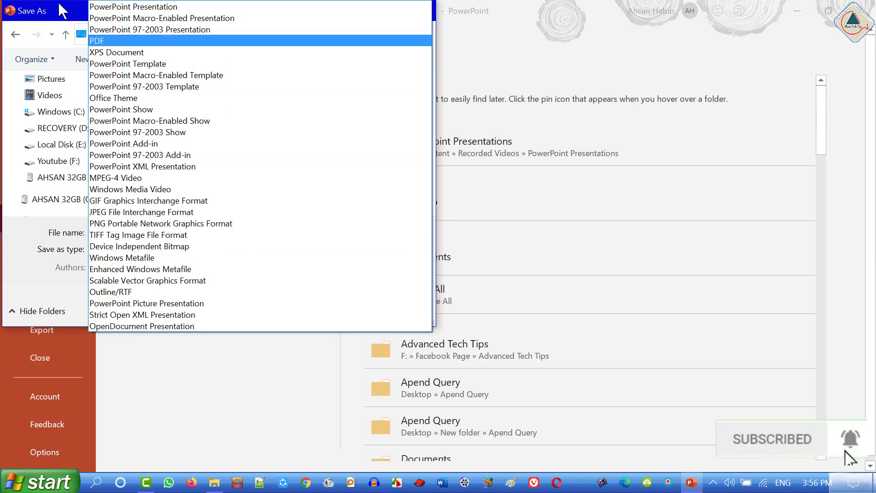
pyautogui.press('Escape')
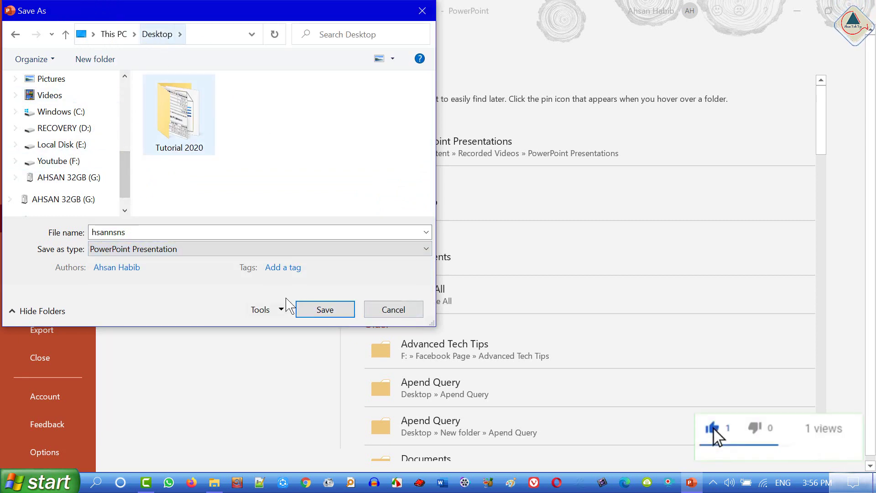
# Confirm the Save As dialog so the file becomes hsannsns on the Desktop
pyautogui.click(325, 310)
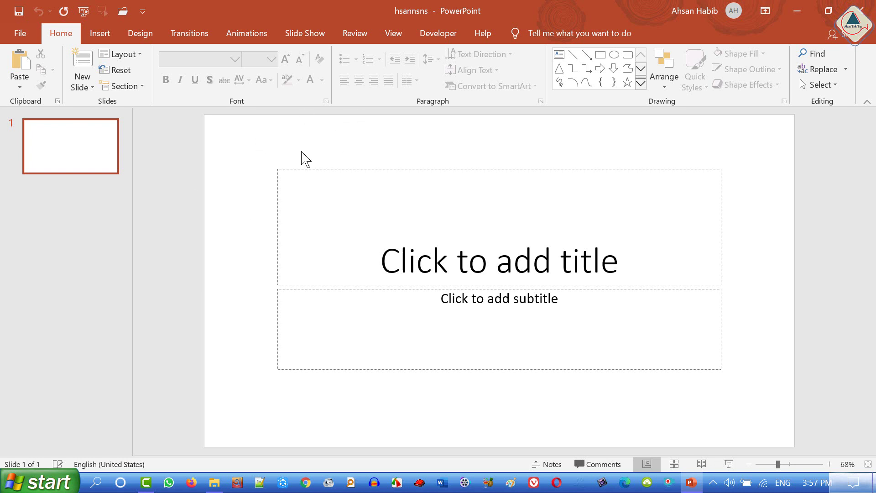
pyautogui.click(20, 35)
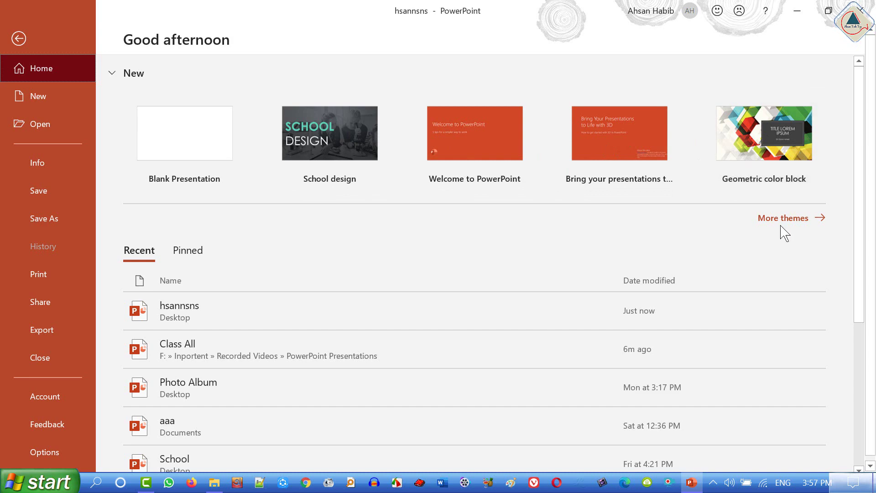
pyautogui.click(807, 219)
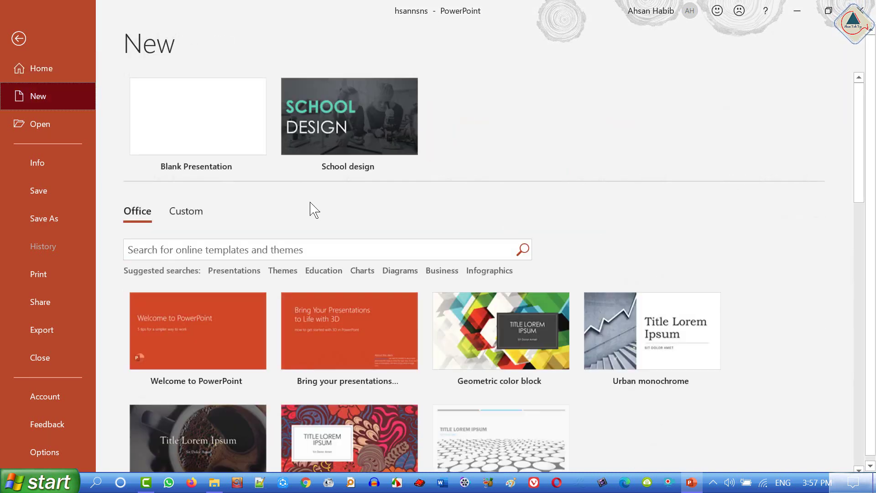
pyautogui.scroll(-4, 589, 345)
pyautogui.scroll(4, 589, 346)
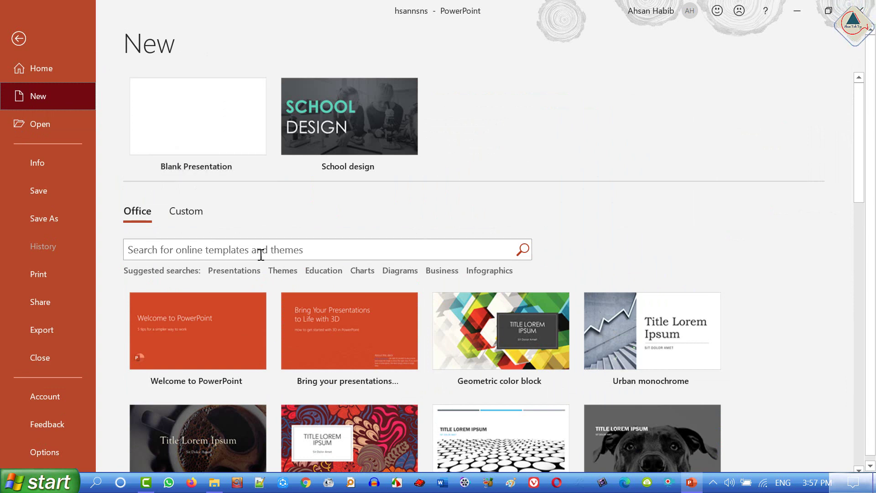
pyautogui.scroll(-3, 780, 226)
pyautogui.scroll(3, 784, 233)
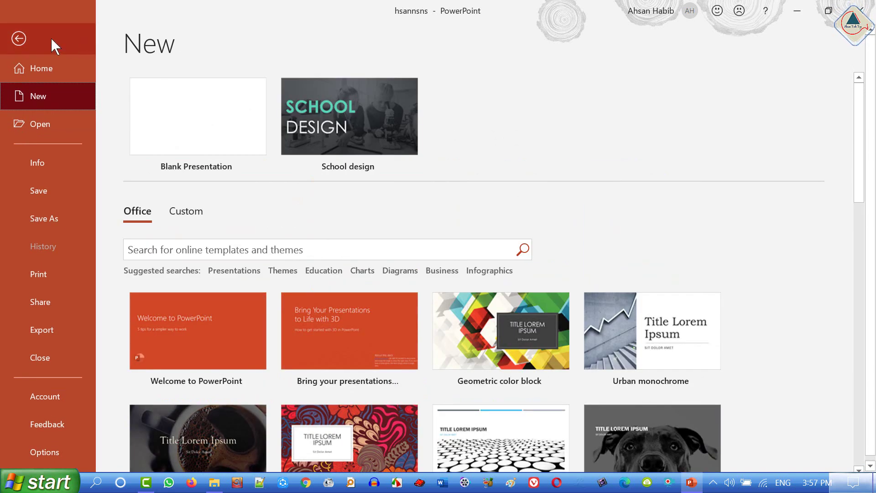
pyautogui.click(18, 32)
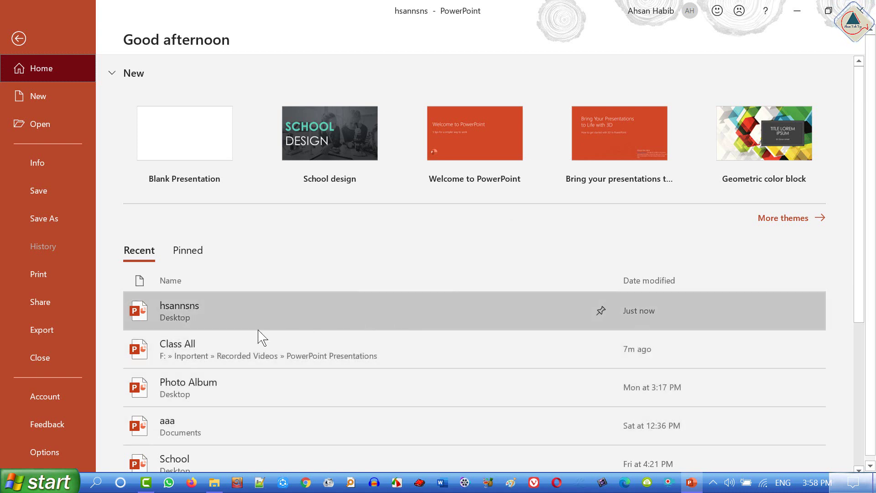
pyautogui.click(198, 254)
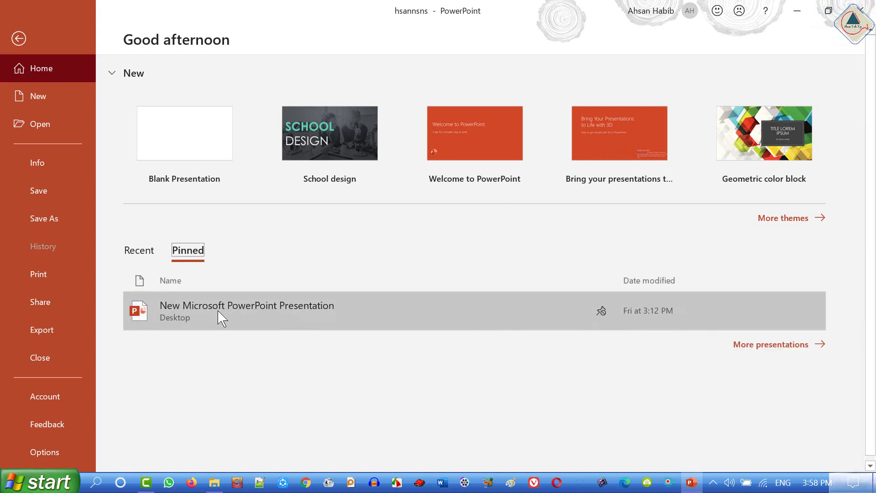
pyautogui.click(135, 255)
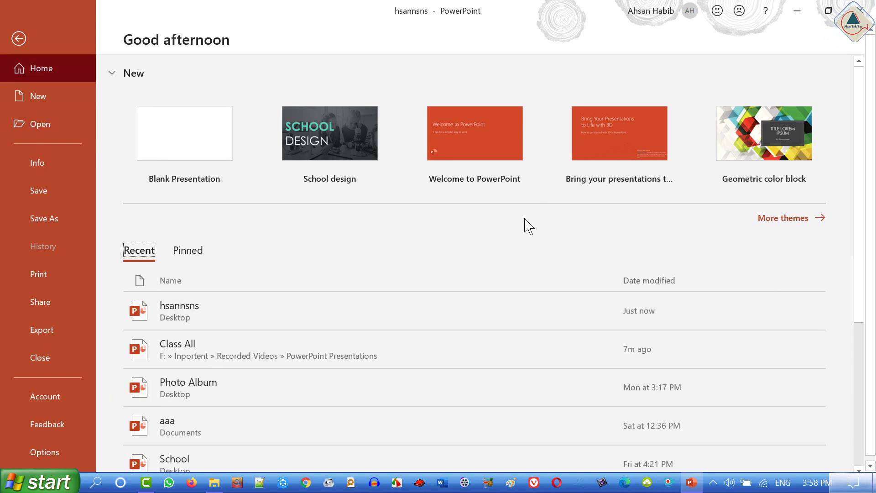
pyautogui.click(45, 98)
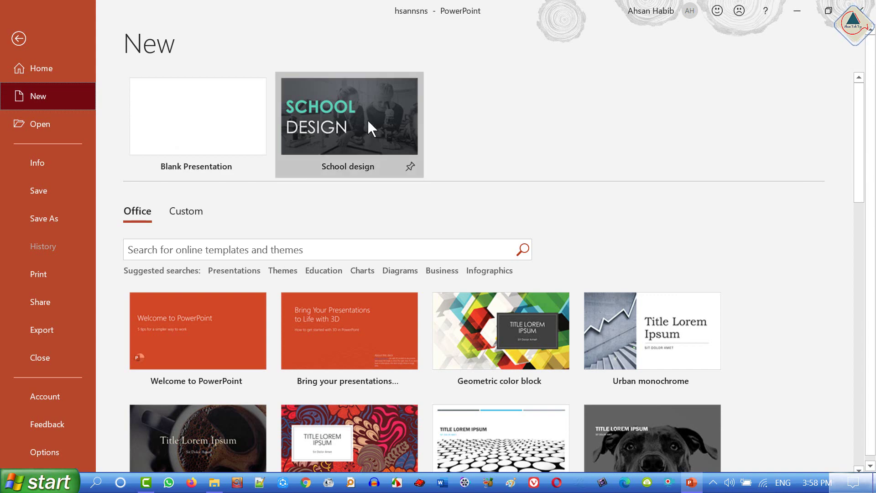
pyautogui.scroll(-2, 817, 302)
pyautogui.scroll(-5, 824, 293)
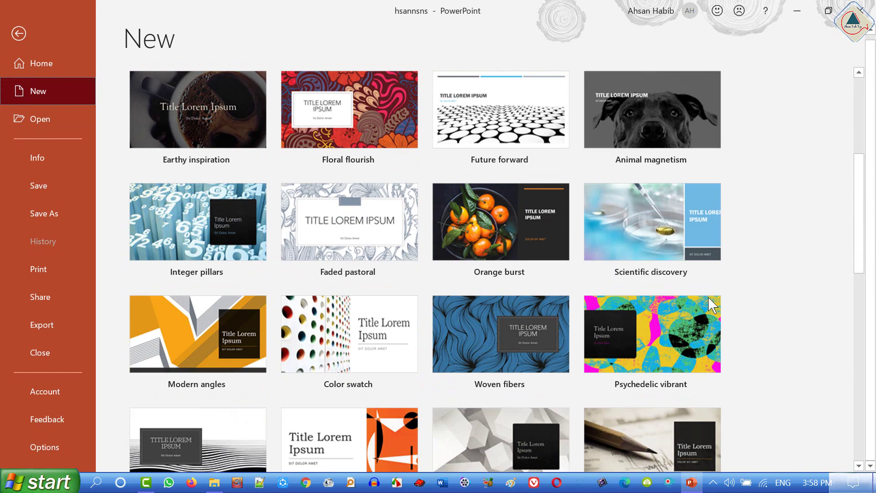
pyautogui.scroll(-9, 725, 292)
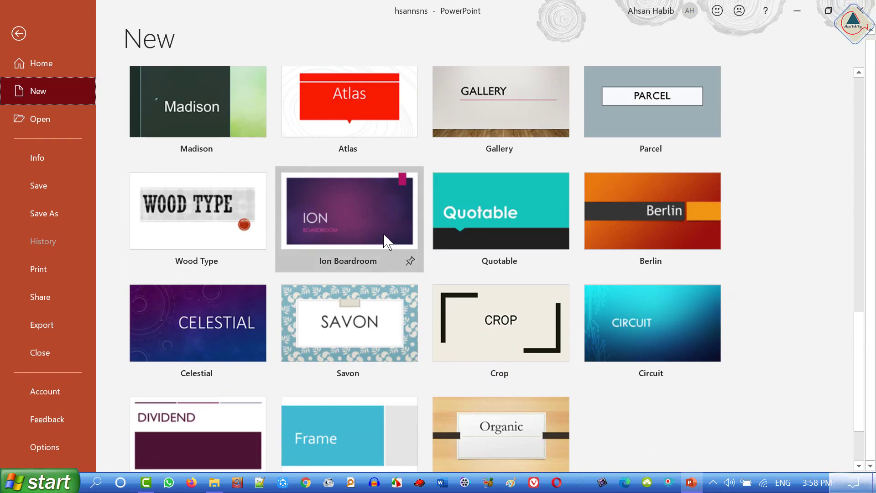
pyautogui.scroll(15, 384, 229)
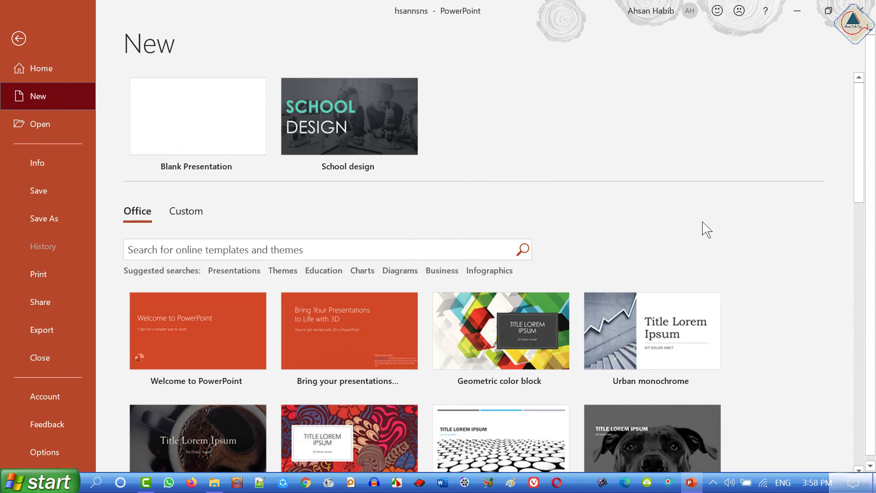
# Look at recent presentations on the Open page, then view hsannsns's Info page
pyautogui.click(32, 125)
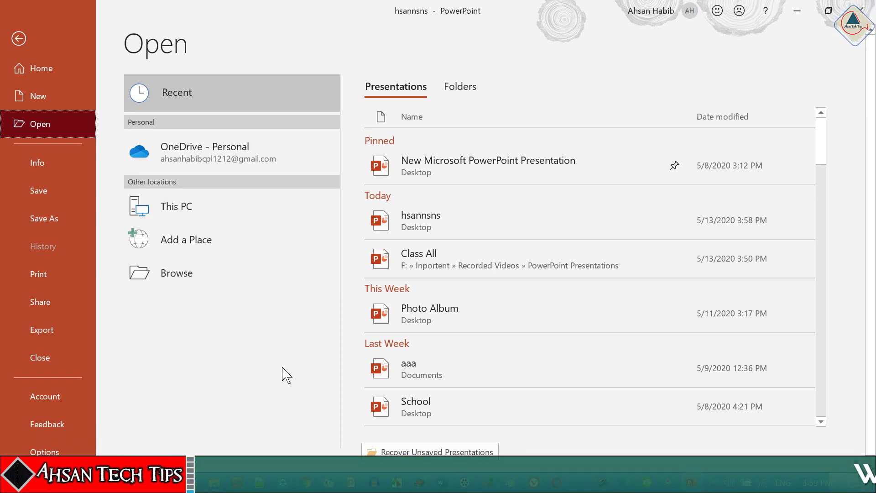
pyautogui.click(34, 163)
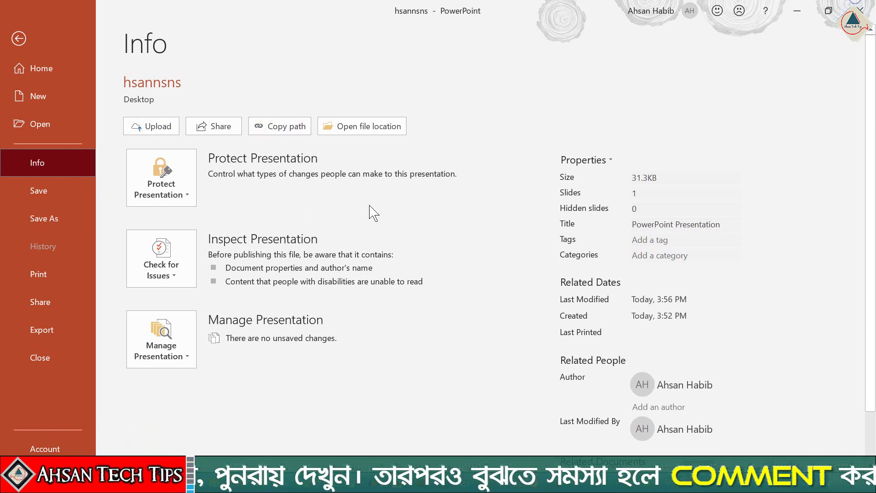
# Open the Desktop folder holding hsannsns, resize and close it, then return to the slide
pyautogui.click(366, 128)
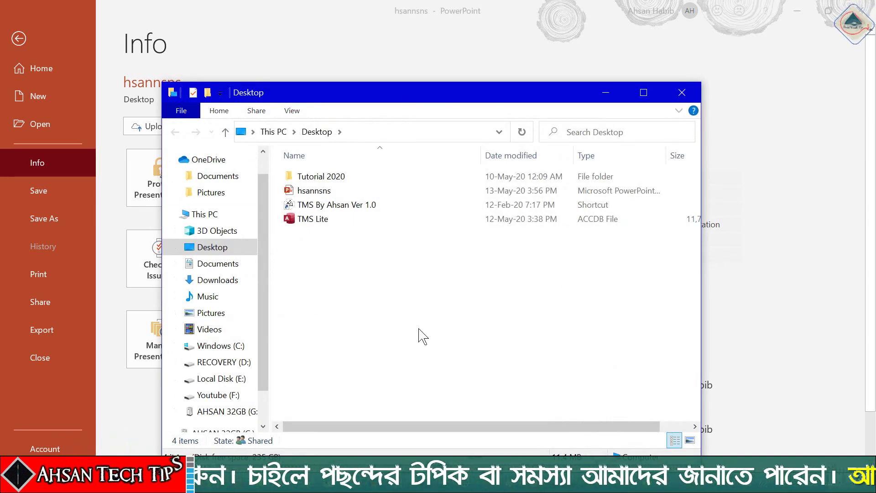
pyautogui.moveTo(348, 82); pyautogui.dragTo(697, 73)
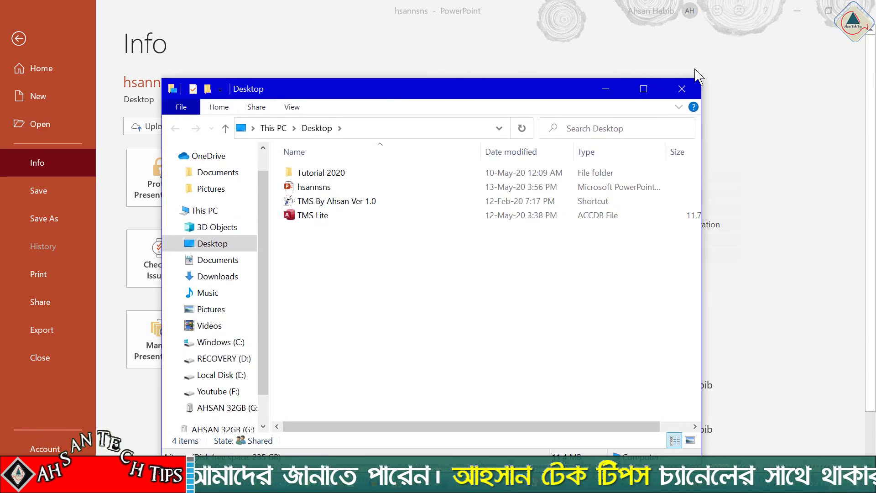
pyautogui.click(682, 88)
pyautogui.click(55, 189)
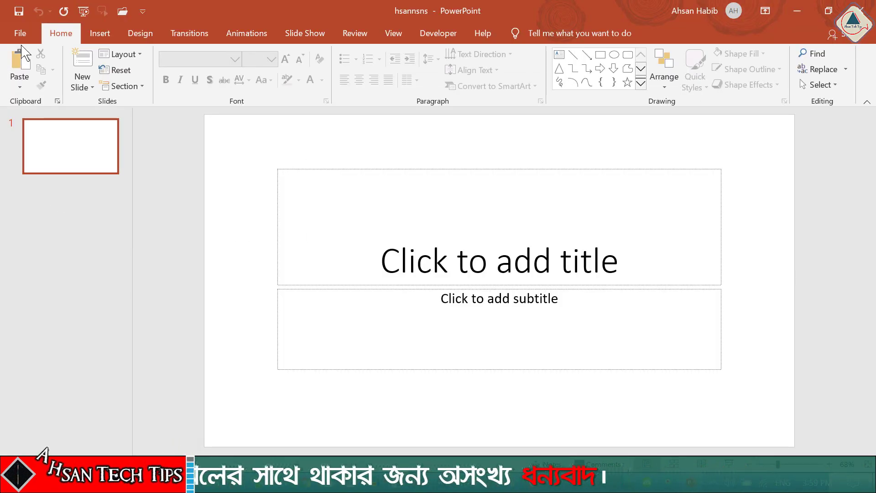
# Pass through the Save As locations to the Print page with Microsoft Print to PDF
pyautogui.click(21, 33)
pyautogui.click(47, 217)
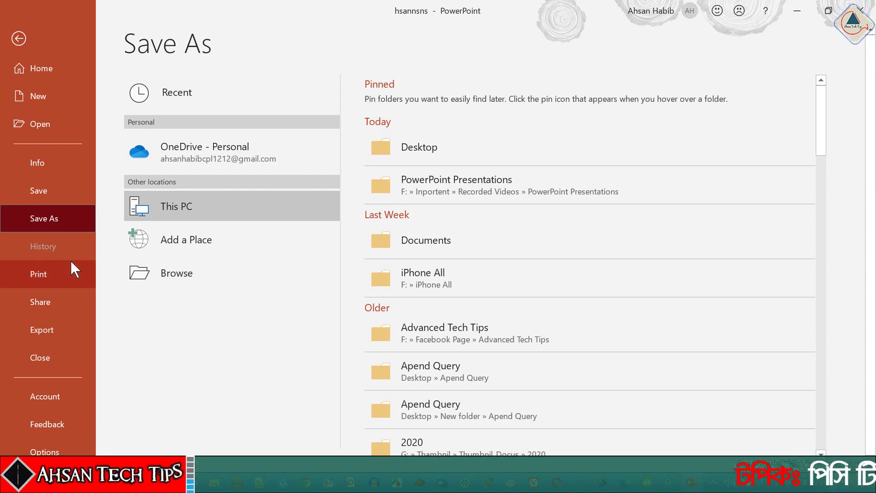
pyautogui.click(42, 275)
pyautogui.press('Return')
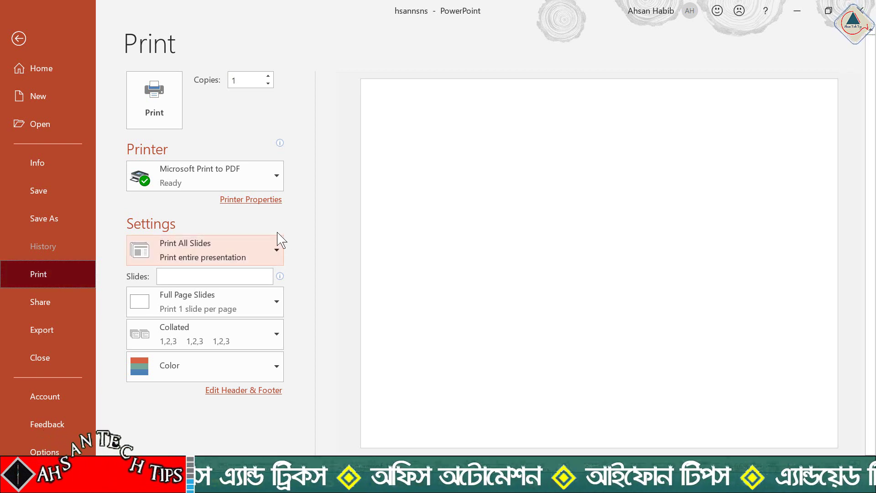
pyautogui.click(277, 180)
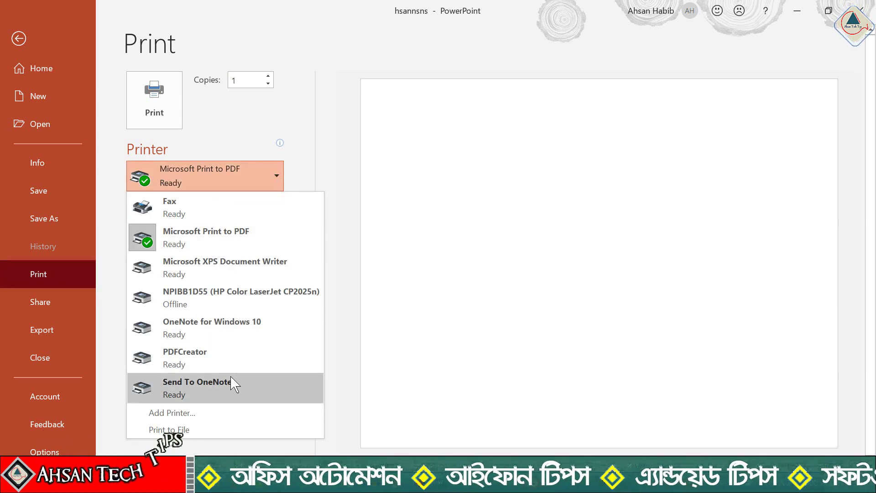
pyautogui.click(334, 144)
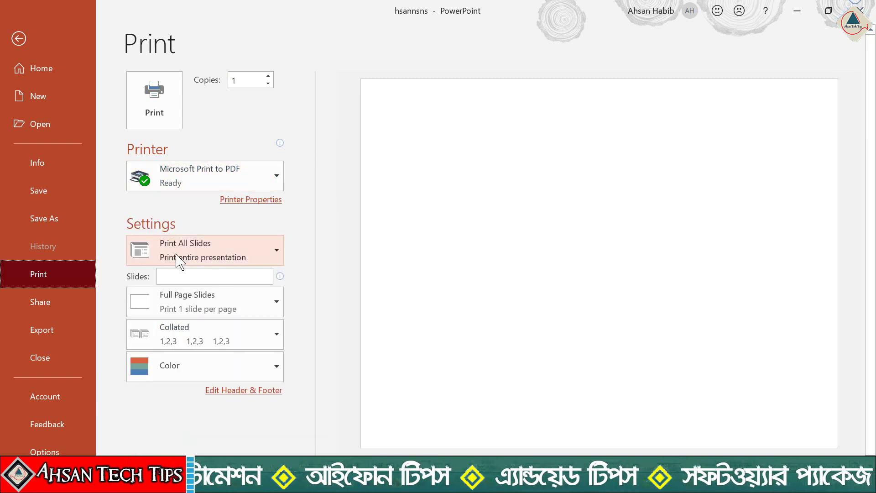
pyautogui.click(276, 252)
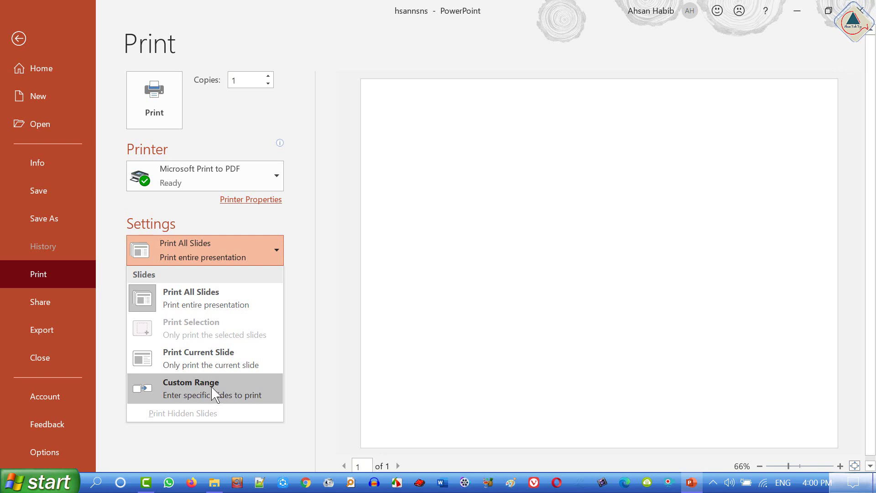
pyautogui.click(358, 173)
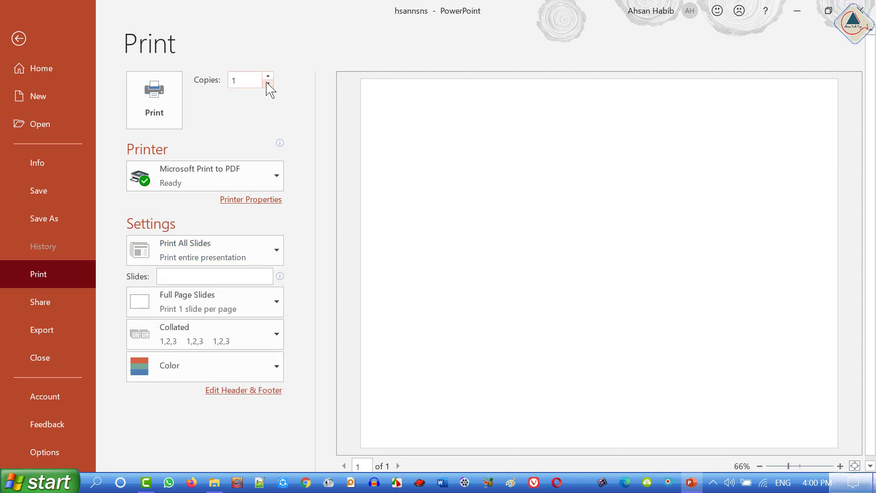
pyautogui.click(245, 78)
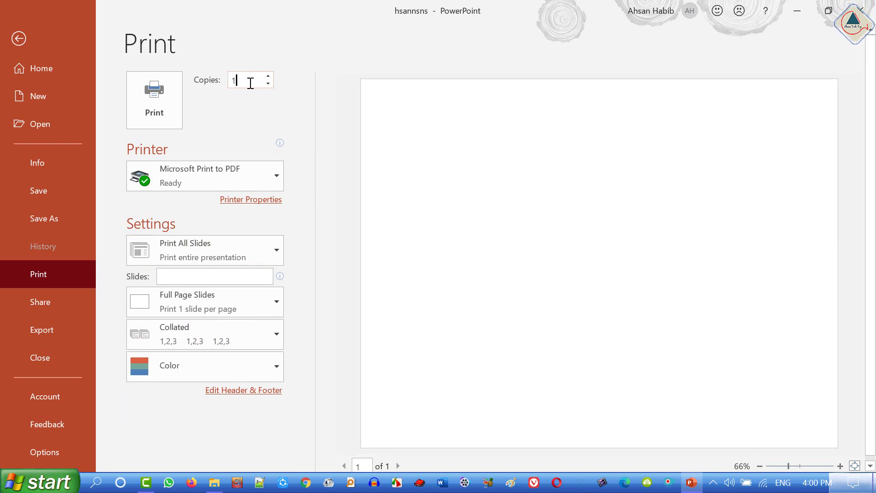
pyautogui.moveTo(255, 80); pyautogui.dragTo(197, 86)
pyautogui.write('2')
pyautogui.click(268, 76)
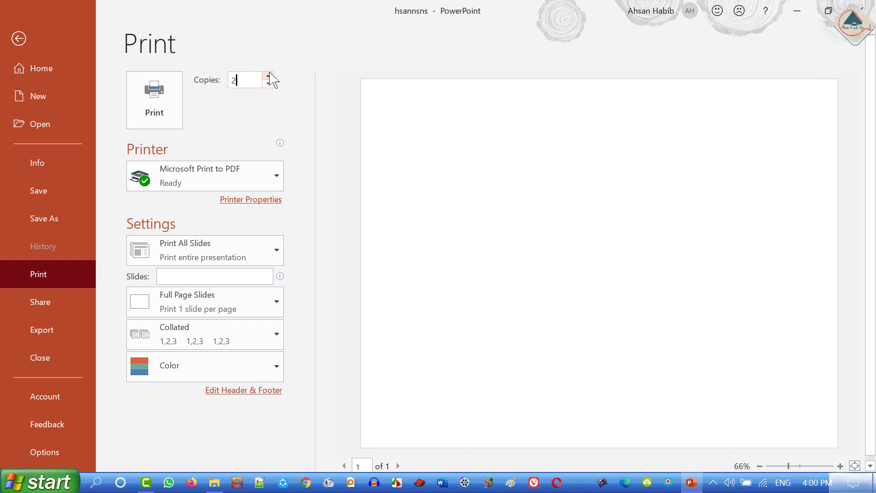
pyautogui.click(268, 83)
pyautogui.click(268, 83)
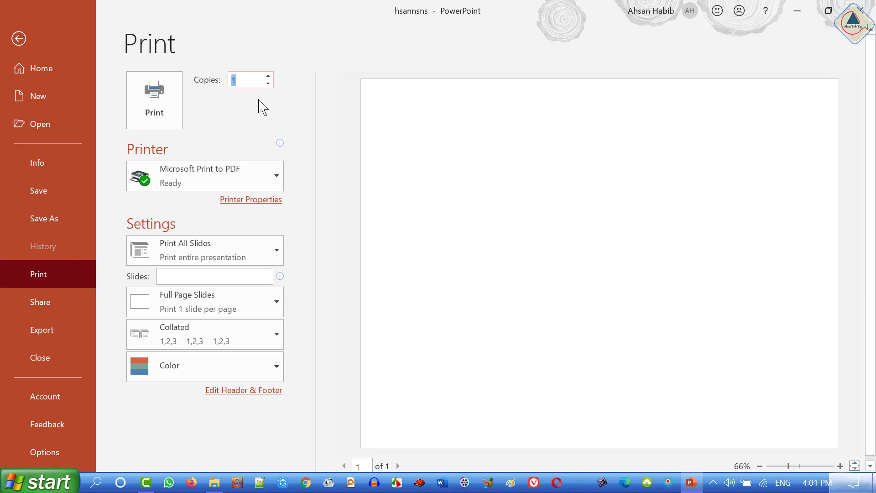
# Check the PDF printer's properties, then switch to the HP Color LaserJet CP2025n printer
pyautogui.click(267, 201)
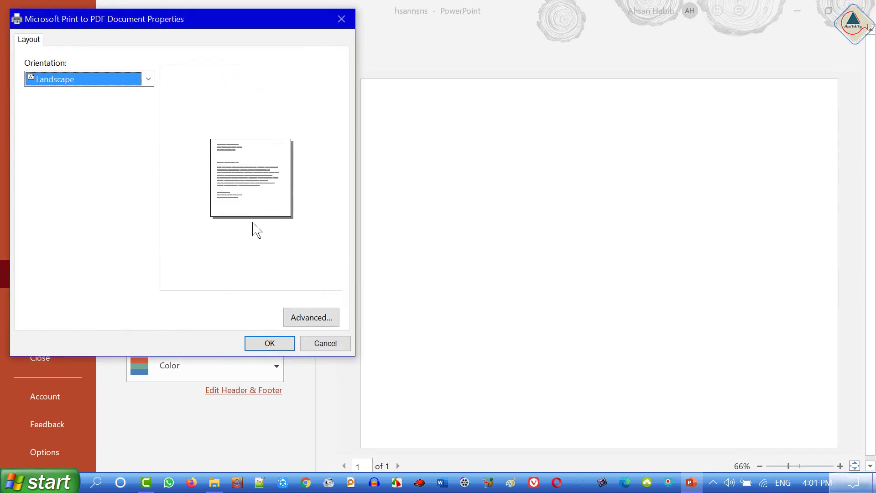
pyautogui.click(330, 344)
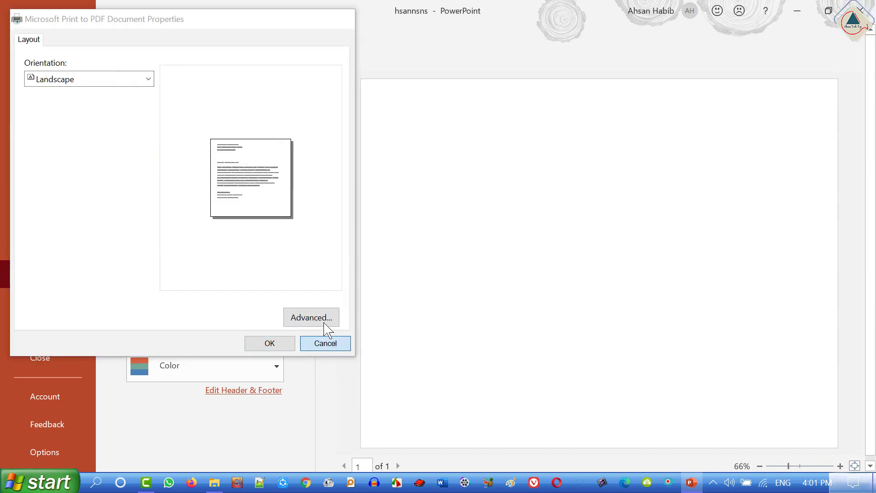
pyautogui.click(278, 180)
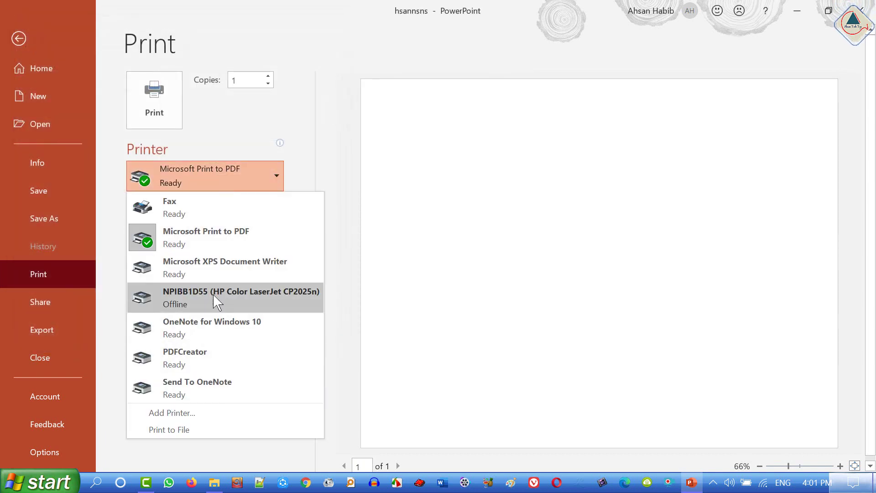
pyautogui.click(196, 299)
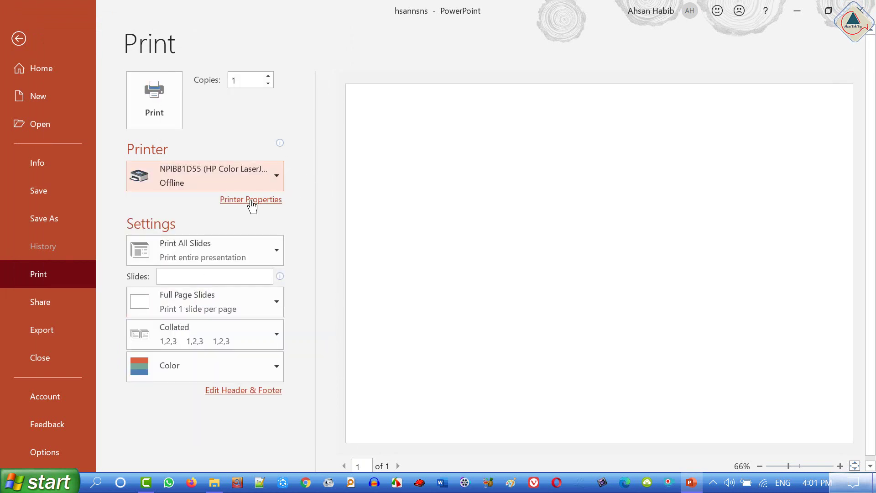
# Review the HP printer's Layout and Paper/Quality properties without changing them
pyautogui.click(252, 201)
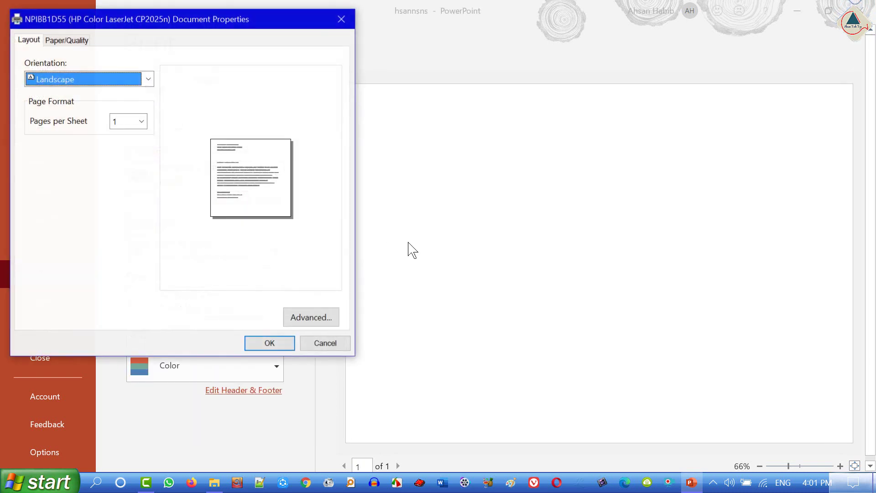
pyautogui.click(76, 46)
pyautogui.hotkey('ctrl', 'shift', 'Tab')
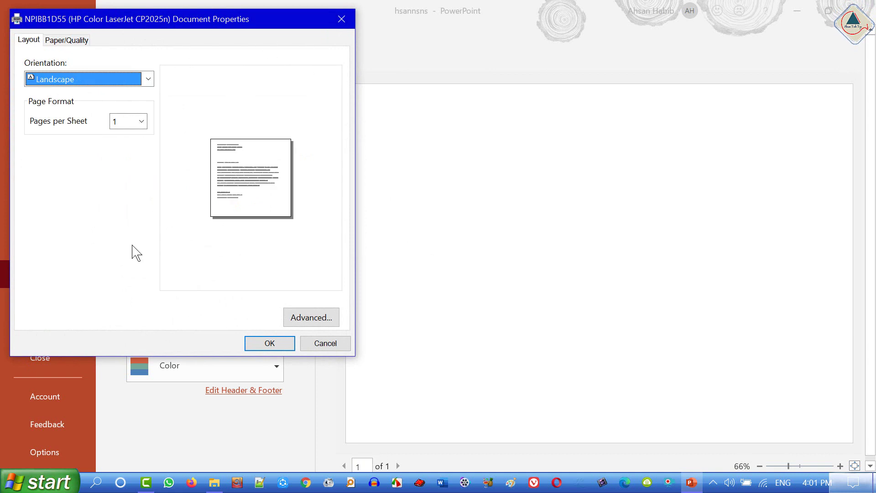
pyautogui.click(66, 40)
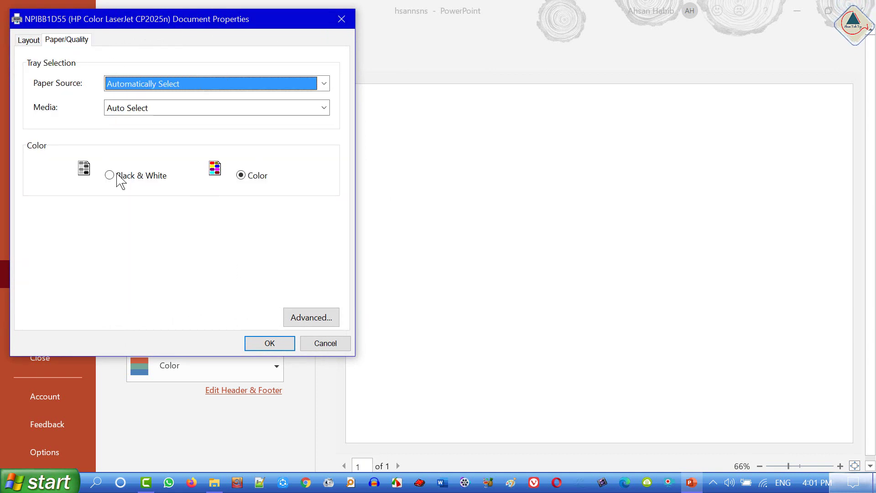
pyautogui.click(270, 343)
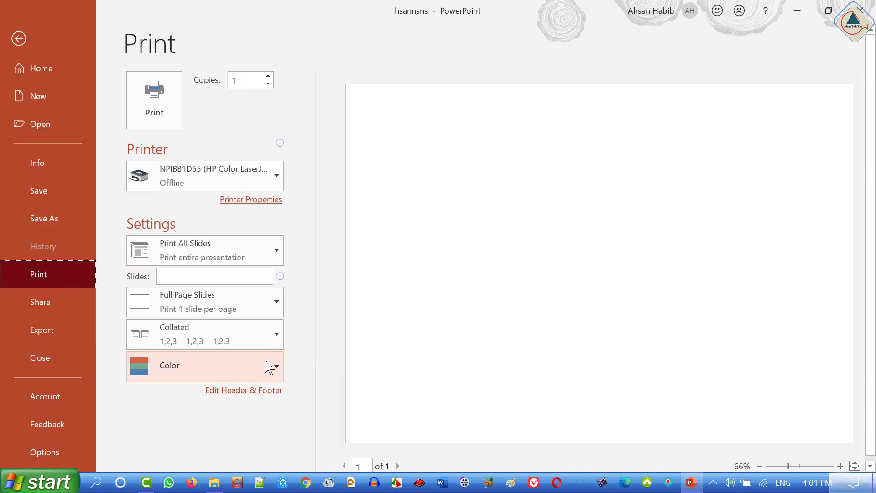
pyautogui.click(277, 367)
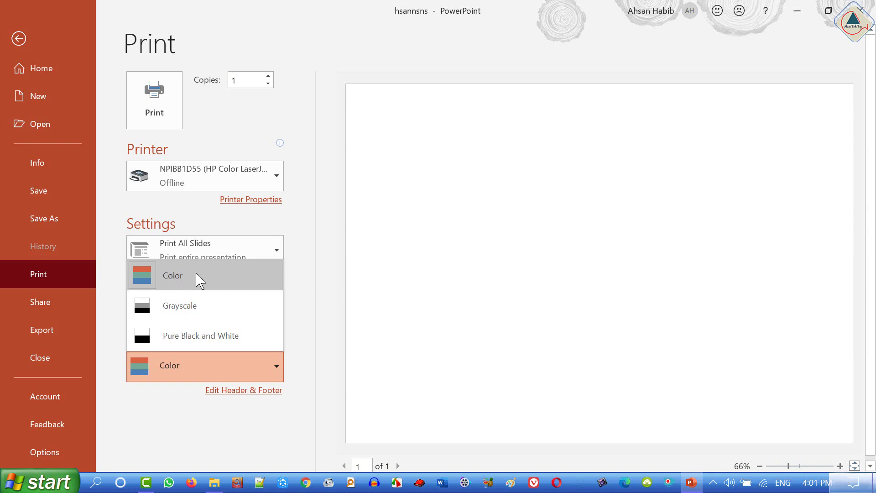
pyautogui.click(307, 261)
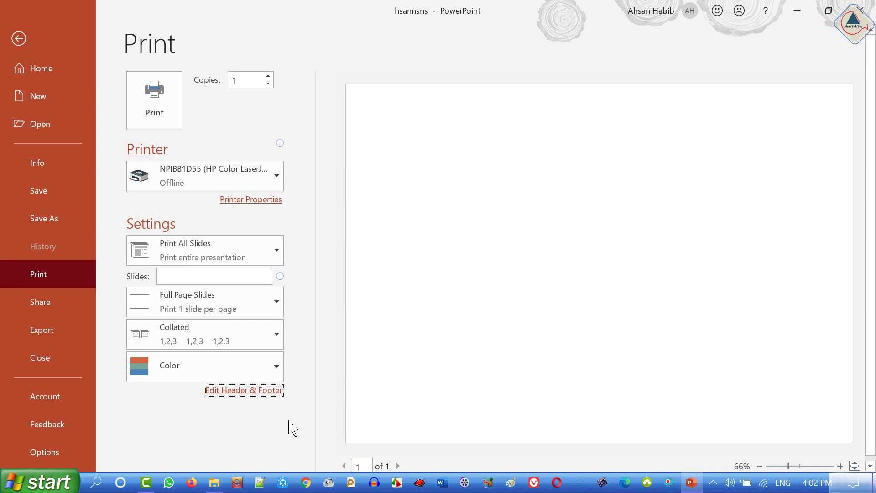
# Apply a footer with date 13-May-20, text 'jflkdsjflksdjf' and slide number to the slide
pyautogui.click(273, 394)
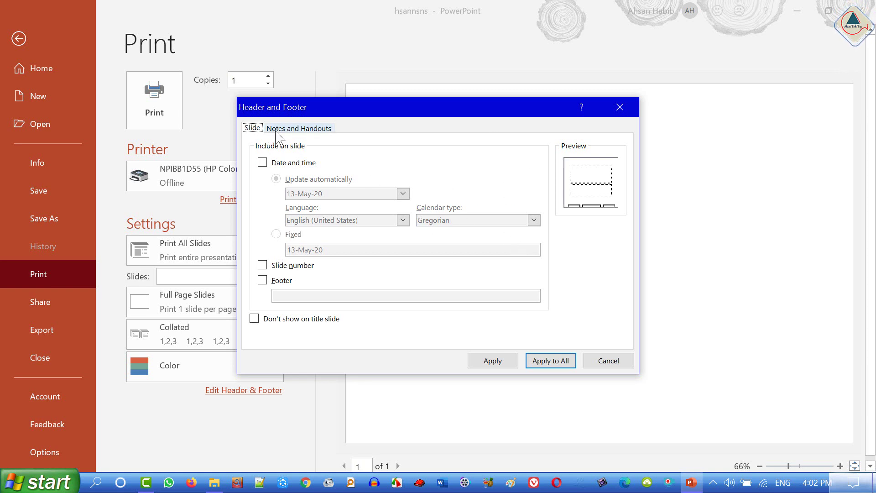
pyautogui.press('Tab')
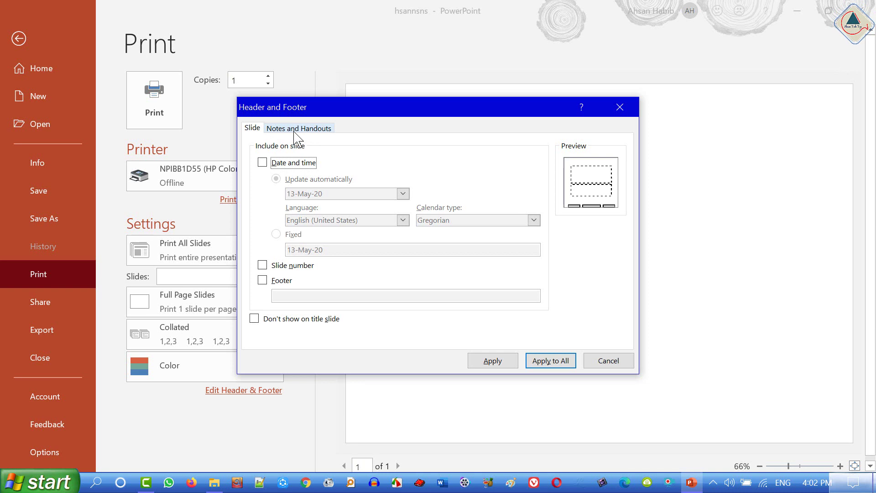
pyautogui.press('space')
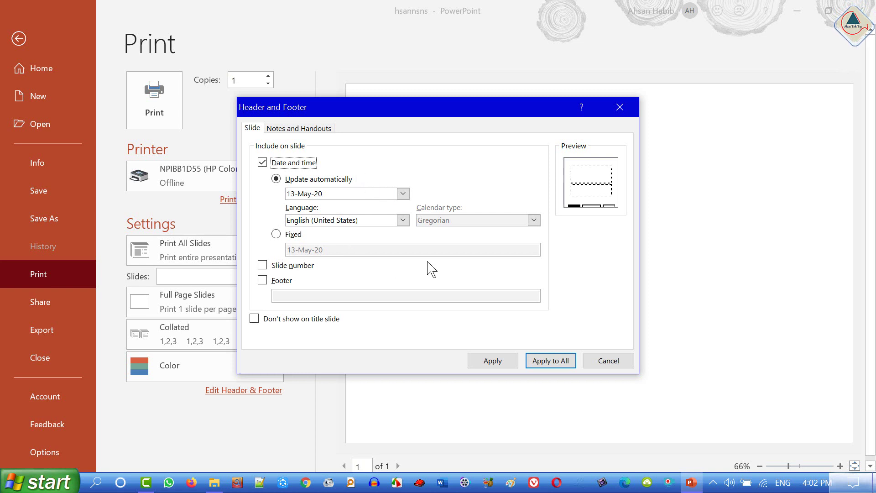
pyautogui.click(263, 266)
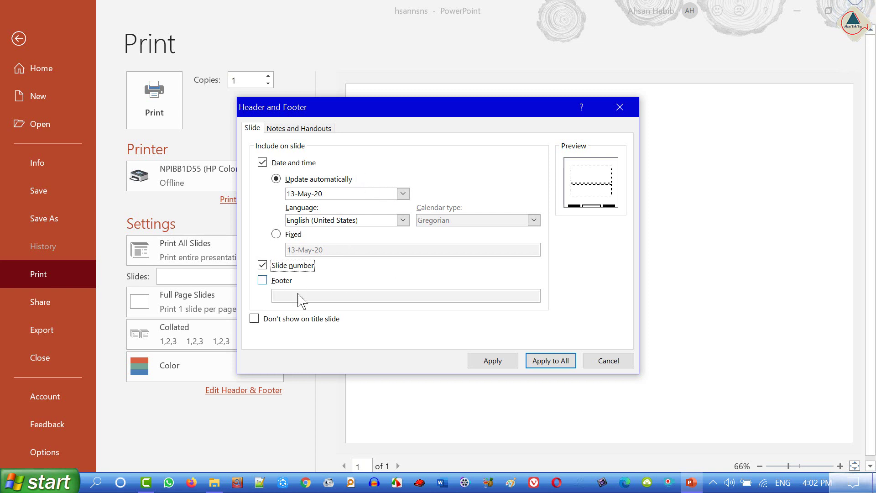
pyautogui.click(264, 281)
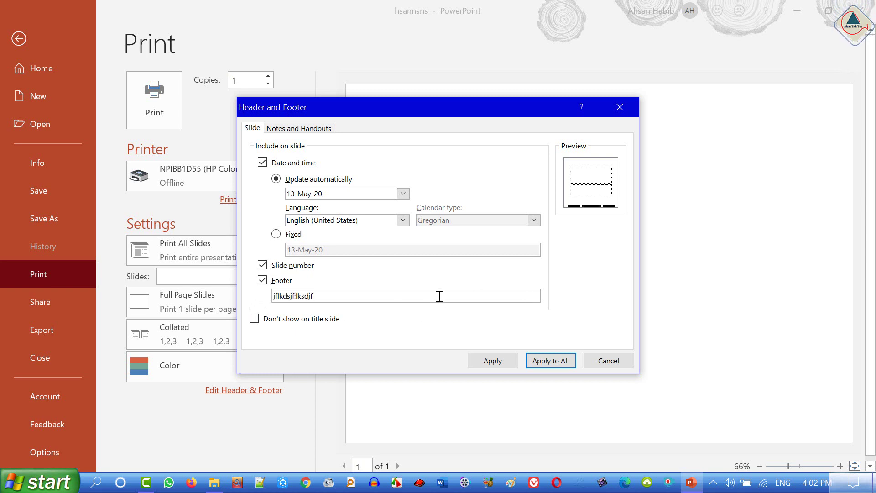
pyautogui.click(501, 363)
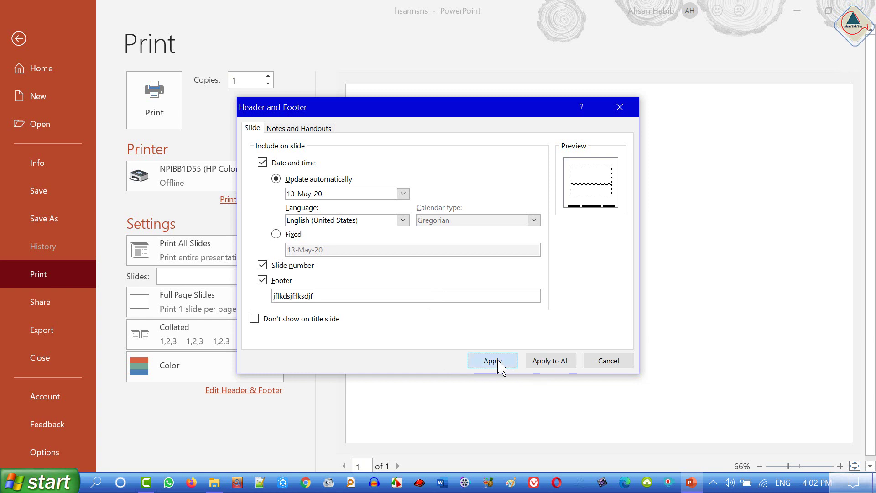
pyautogui.click(606, 394)
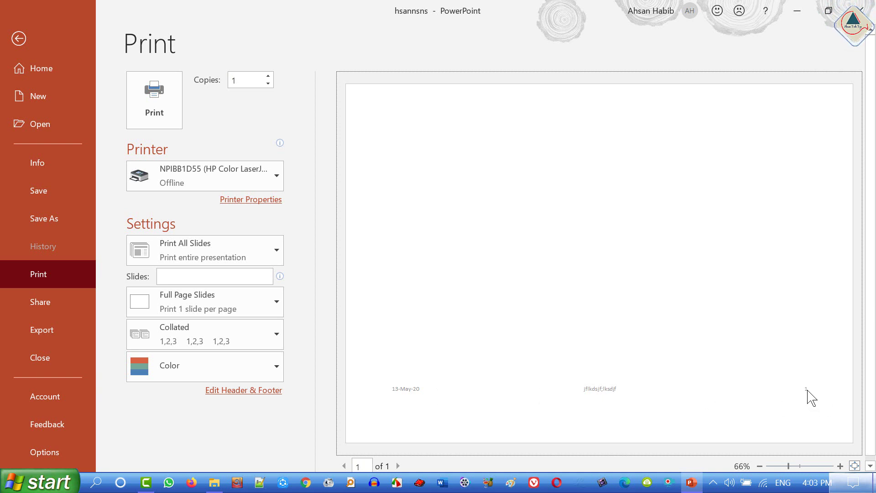
# Move from the backstage Home page through Share to the Export page's PDF/XPS options
pyautogui.click(41, 68)
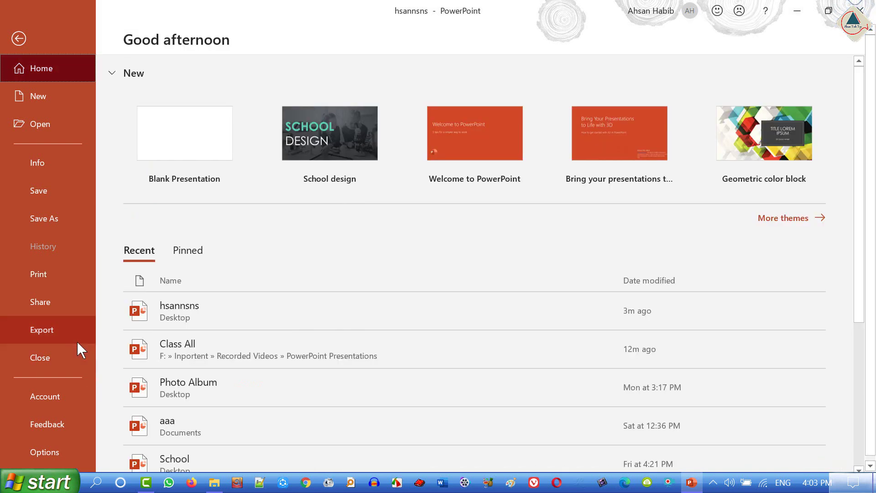
pyautogui.click(53, 302)
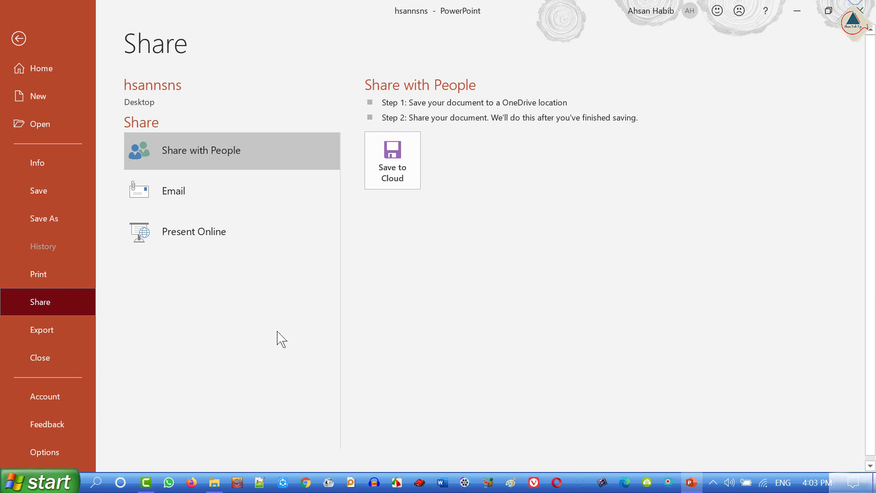
pyautogui.click(56, 327)
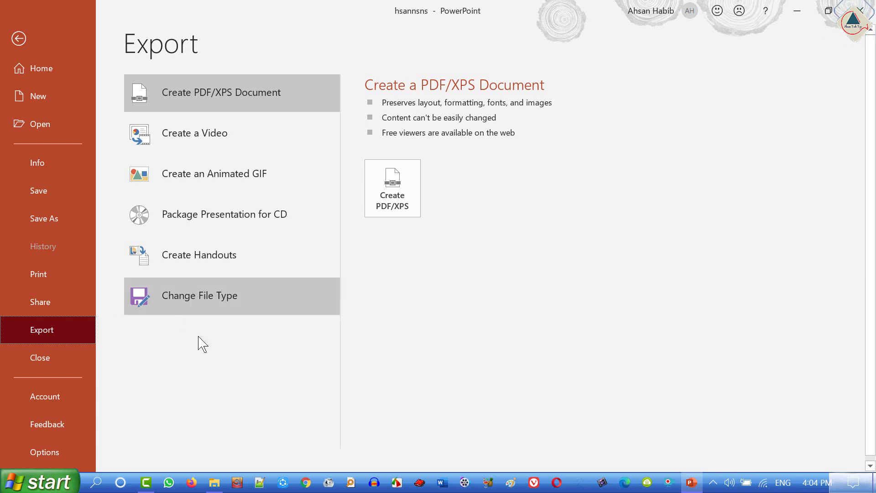
# Review the Create a Video settings, leaving Full HD (1080p), no recorded timings and 05.00 seconds per slide
pyautogui.click(192, 135)
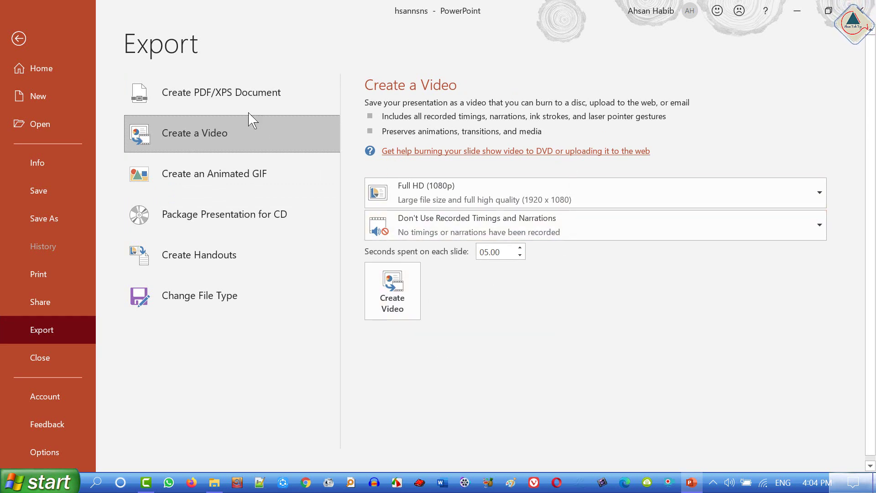
pyautogui.click(213, 93)
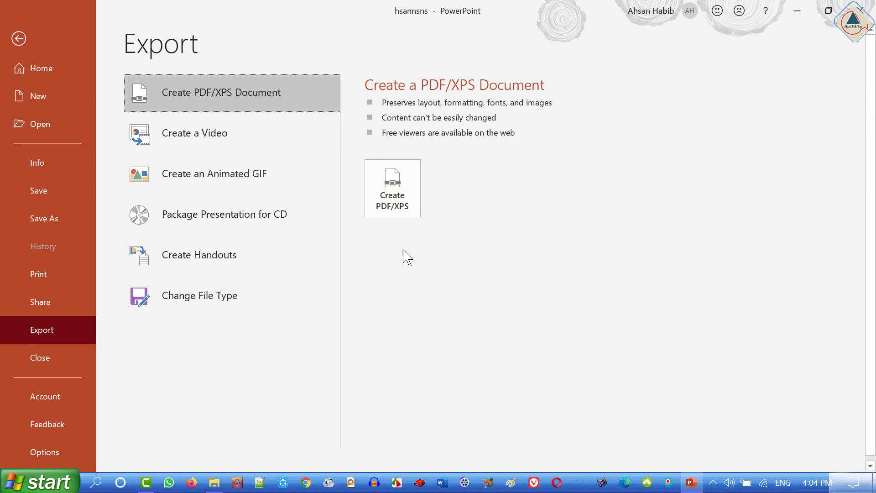
pyautogui.click(215, 136)
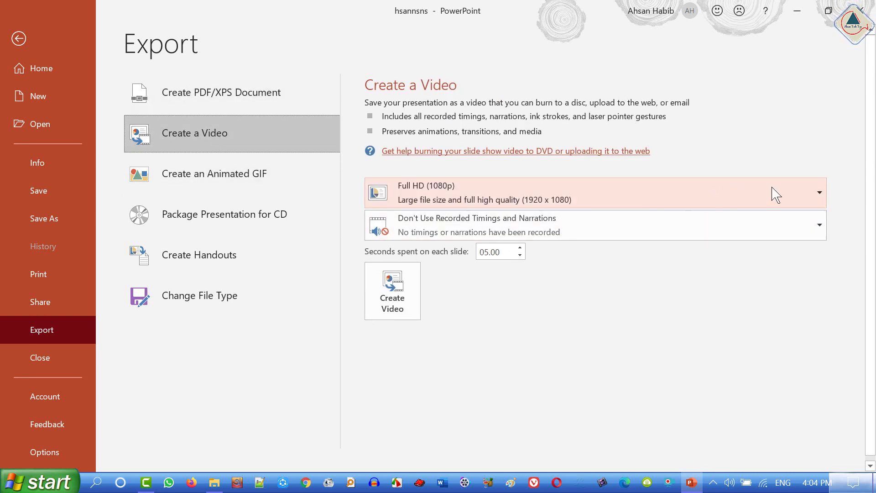
pyautogui.click(824, 194)
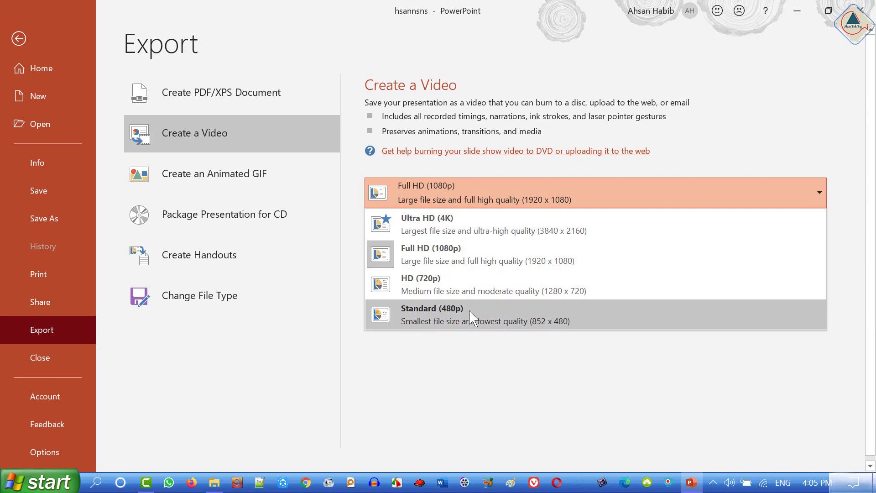
pyautogui.click(448, 387)
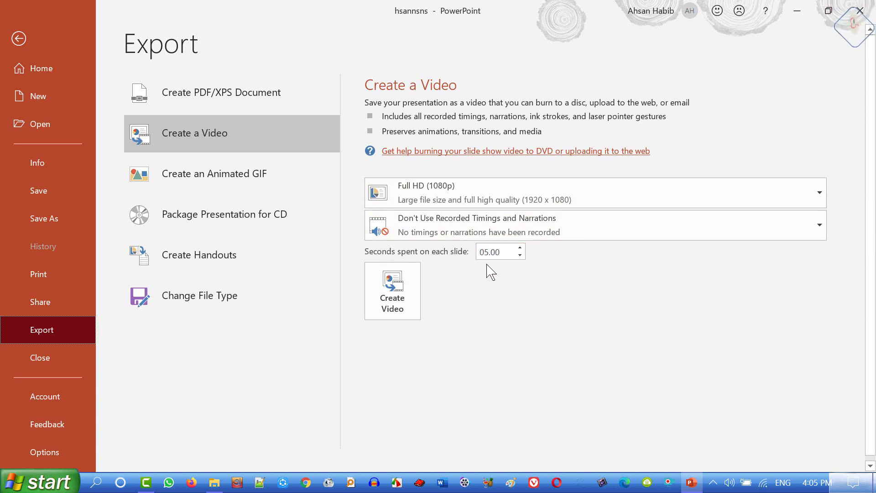
pyautogui.doubleClick(508, 252)
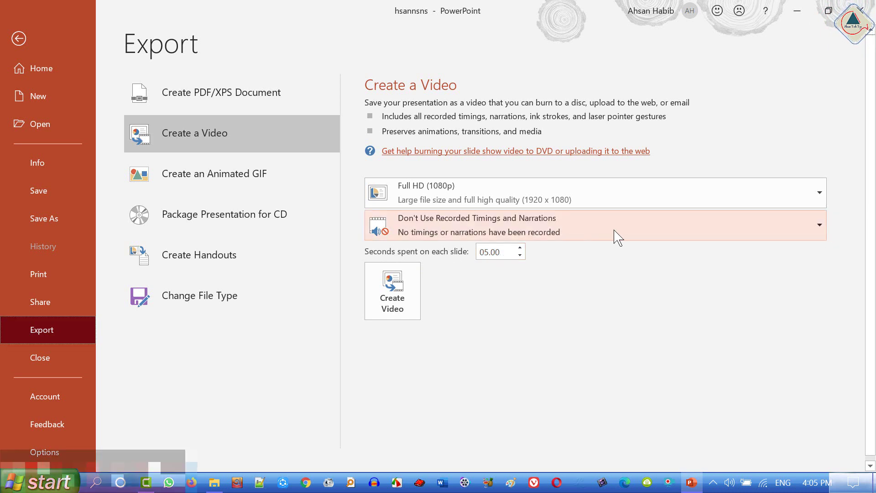
pyautogui.click(820, 227)
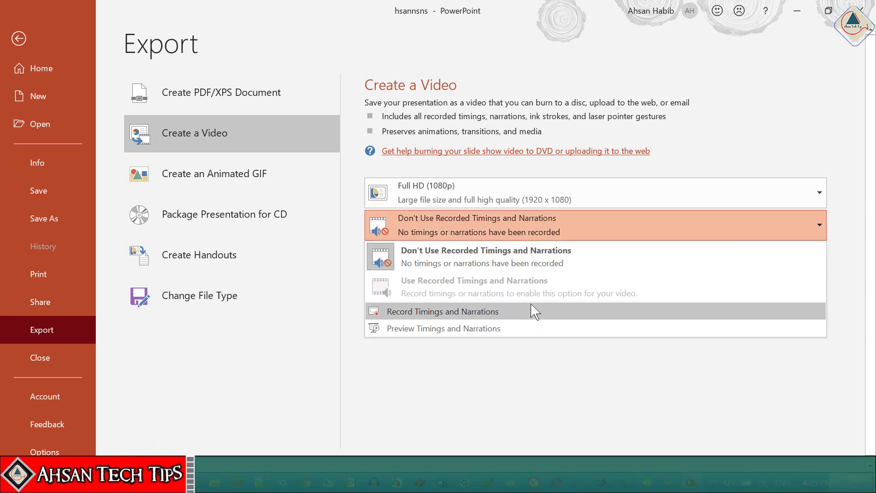
pyautogui.press('Escape')
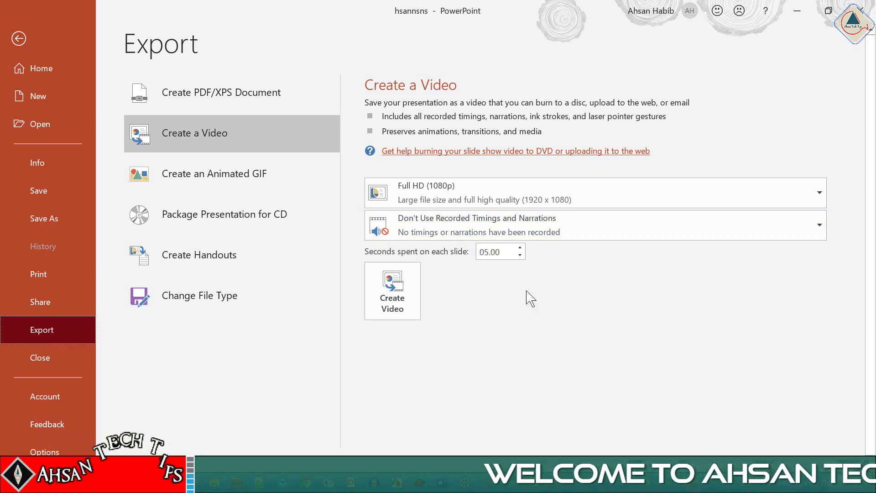
# Check the animated GIF quality, keeping Medium, then view the Package Presentation for CD details
pyautogui.click(226, 193)
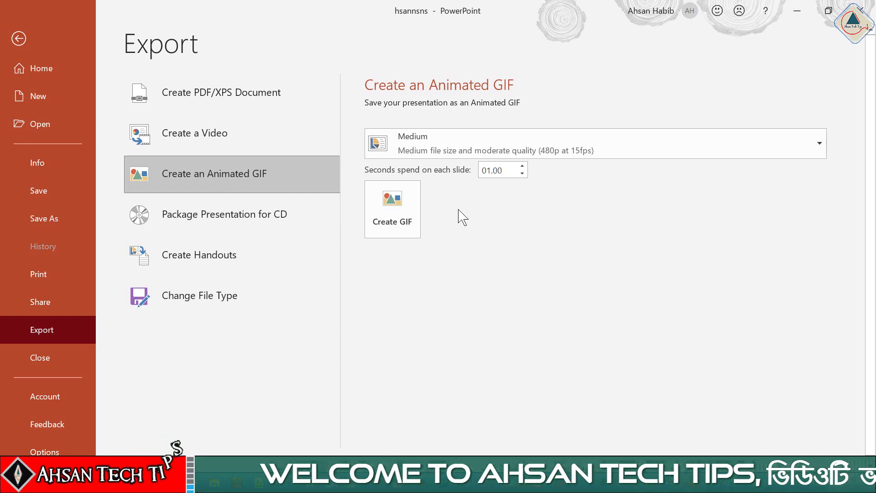
pyautogui.click(820, 153)
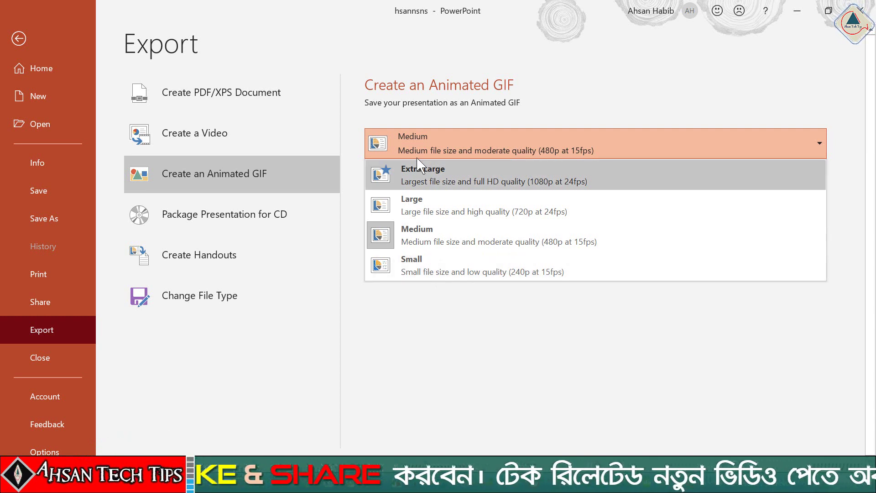
pyautogui.click(457, 335)
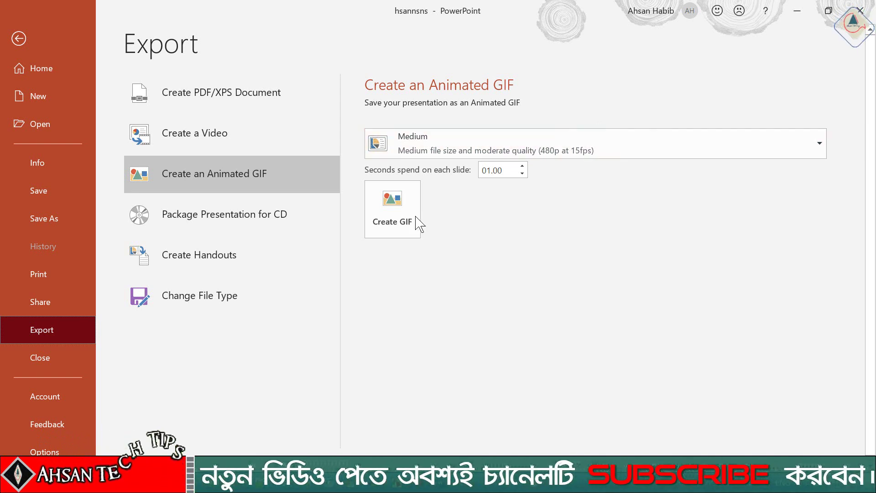
pyautogui.click(239, 220)
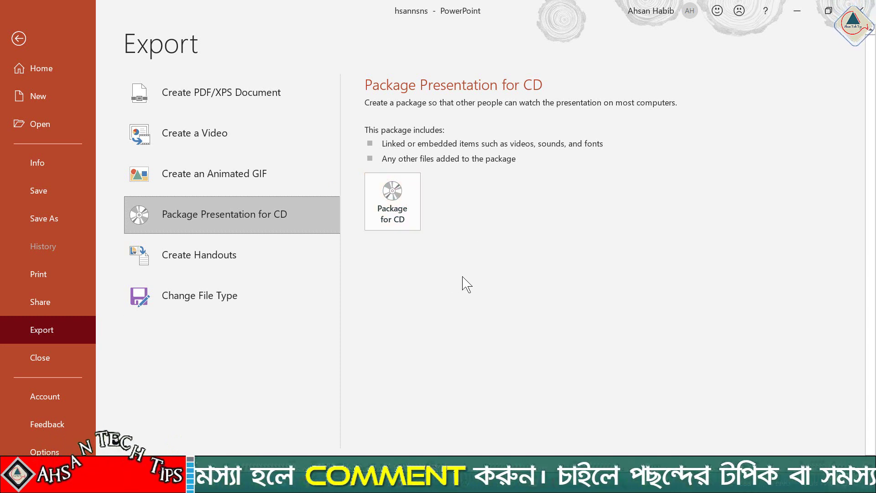
# Send the slide to Word as handouts with notes next to slides, then return to PowerPoint
pyautogui.click(226, 261)
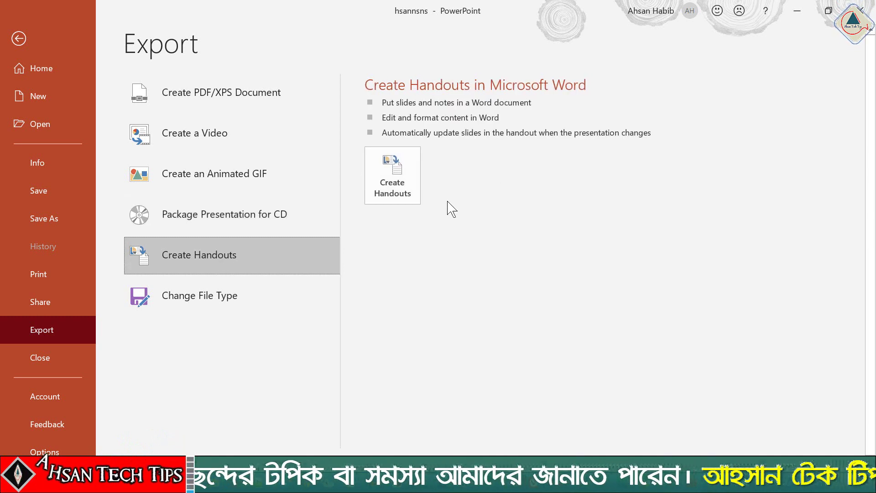
pyautogui.click(392, 174)
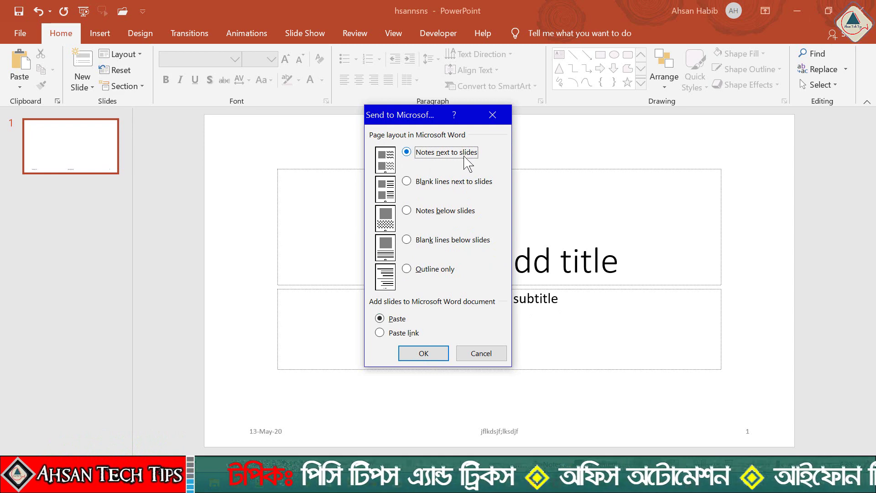
pyautogui.click(428, 355)
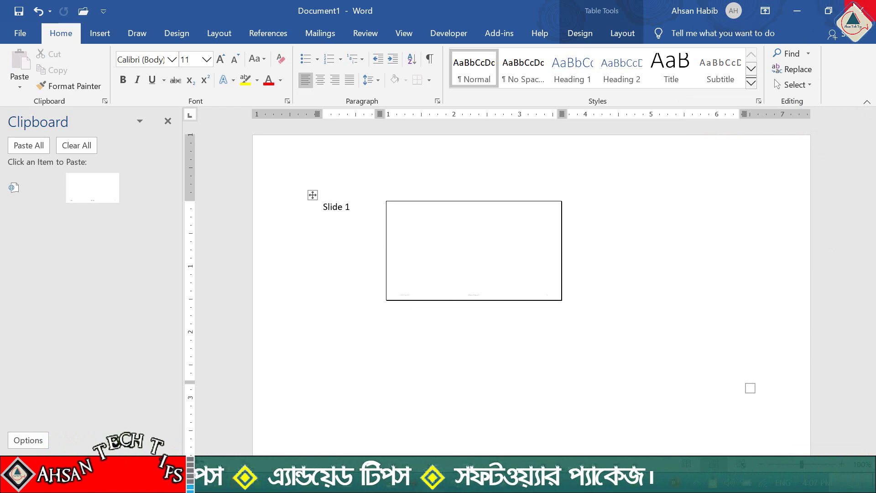
pyautogui.hotkey('alt', 'Tab')
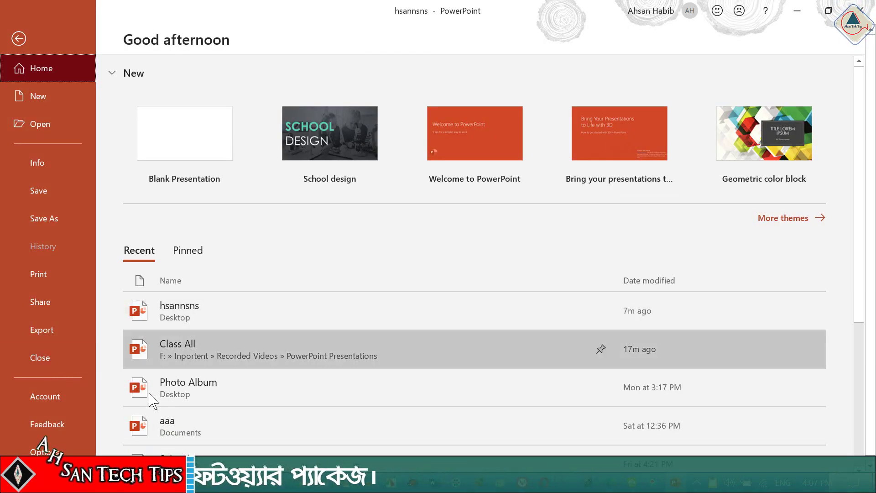
pyautogui.scroll(-1, 48, 329)
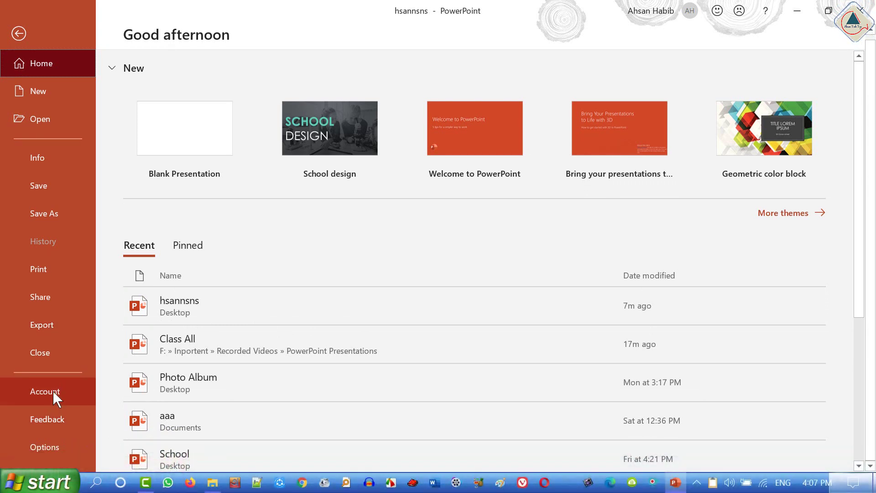
pyautogui.click(52, 391)
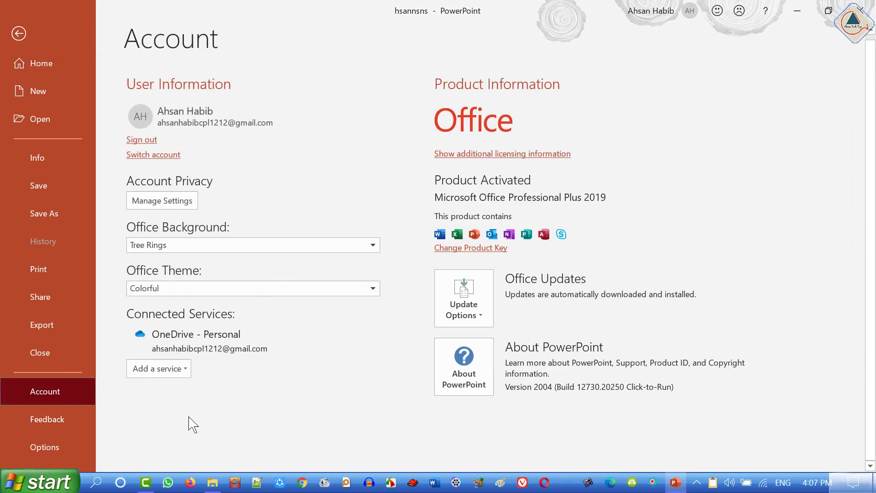
pyautogui.click(35, 422)
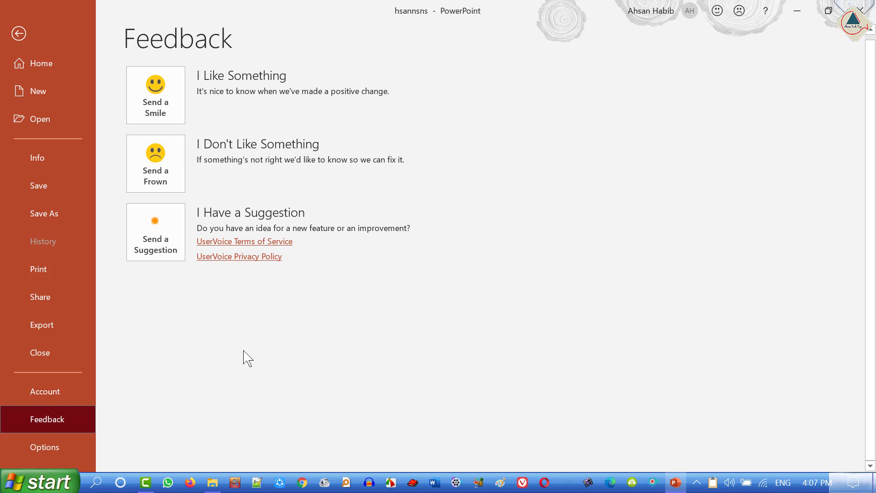
pyautogui.click(62, 446)
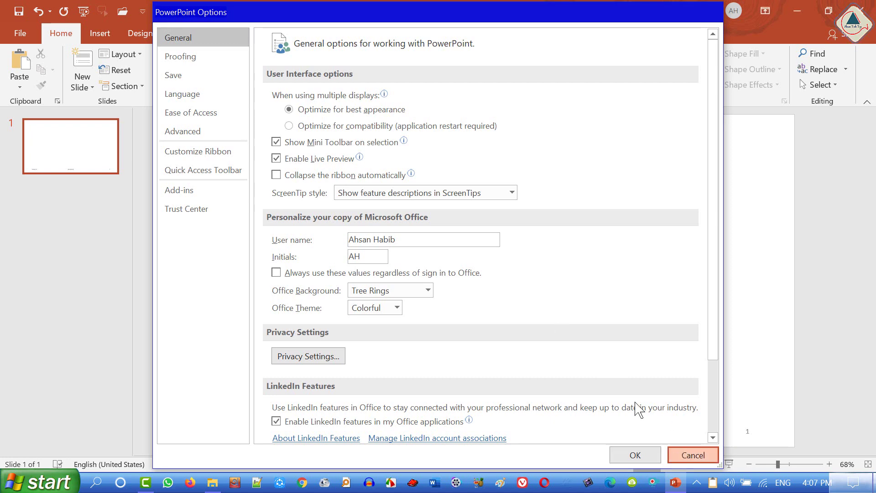
pyautogui.click(694, 455)
pyautogui.click(28, 32)
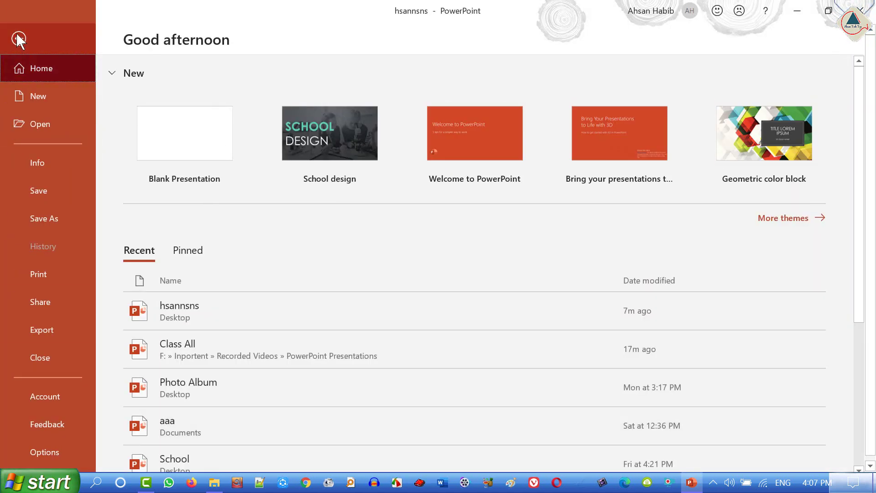
# Leave the backstage and return to the title slide in the editor
pyautogui.click(19, 45)
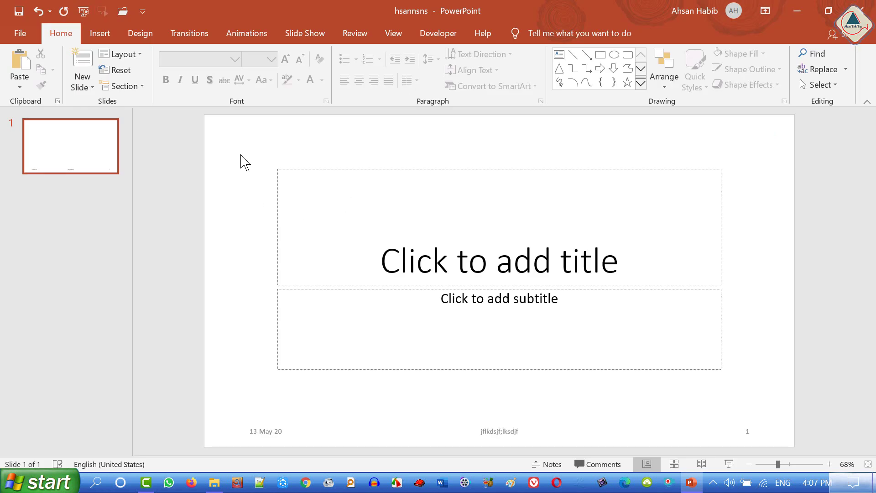